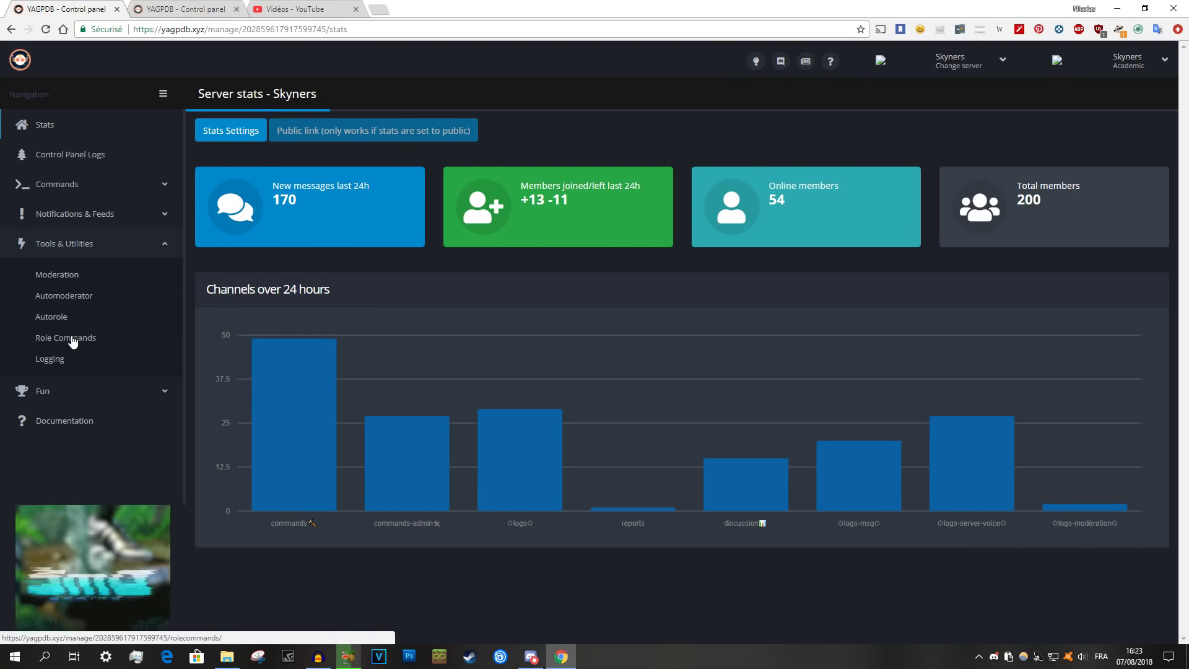
Open the role commands page, consult the notifs-rôles menu in Discord, and enter amis as the new group's name.
{"action": "left_click", "coordinate": [59, 338]}
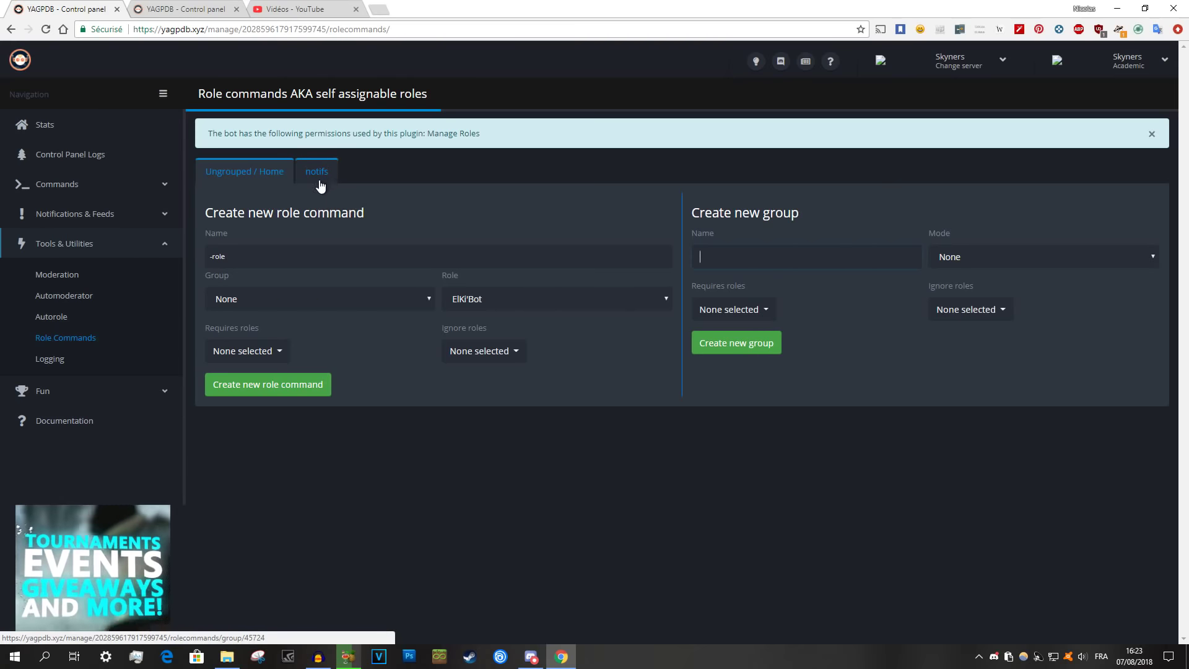
{"action": "left_click", "coordinate": [533, 655]}
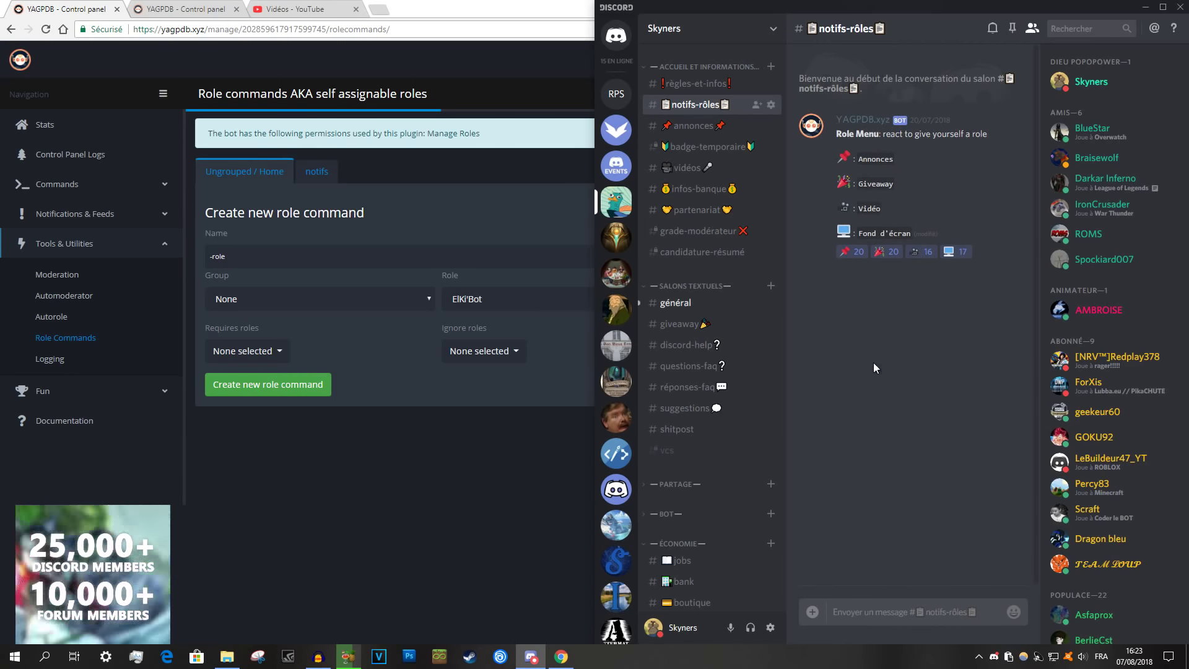
{"action": "left_click", "coordinate": [261, 539]}
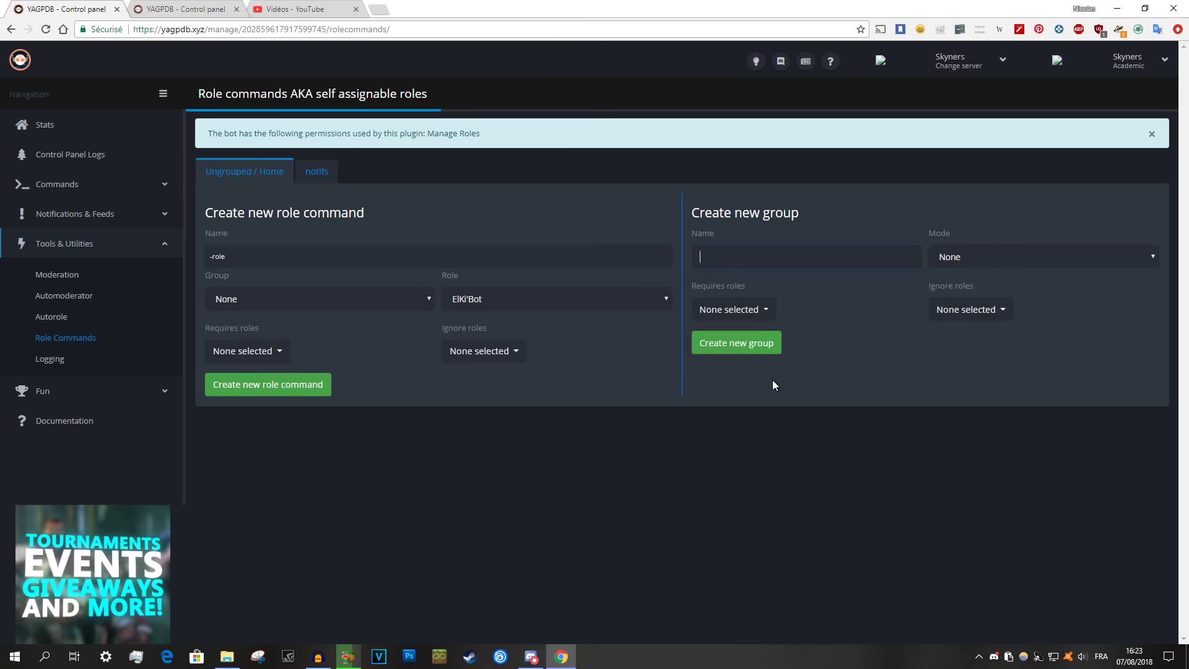
{"action": "type", "text": "amis"}
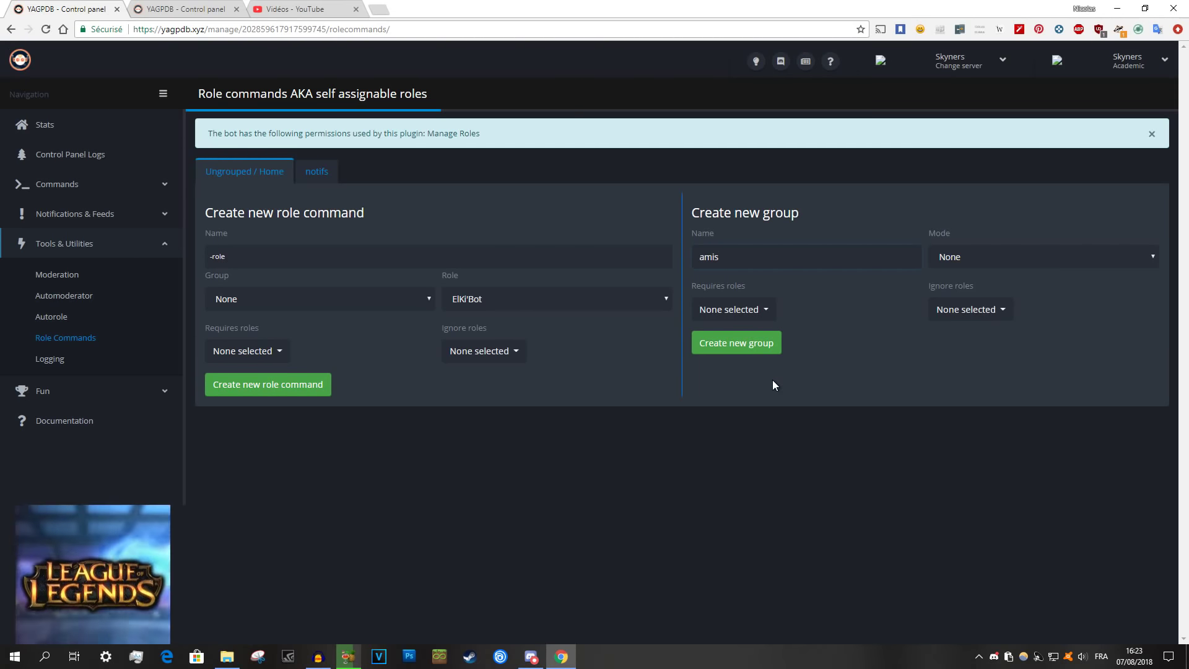
Review the mode options None, Single and Multiple for the new group alongside the notifs-rôles menu in Discord.
{"action": "left_click", "coordinate": [962, 267]}
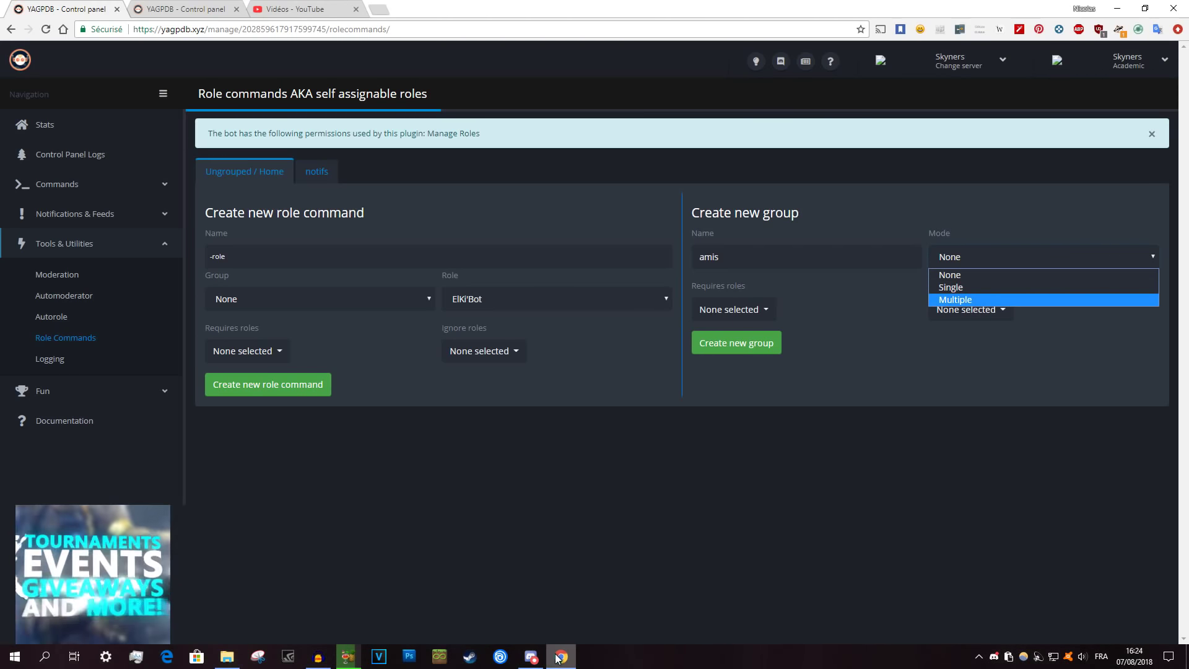
{"action": "left_click", "coordinate": [531, 657]}
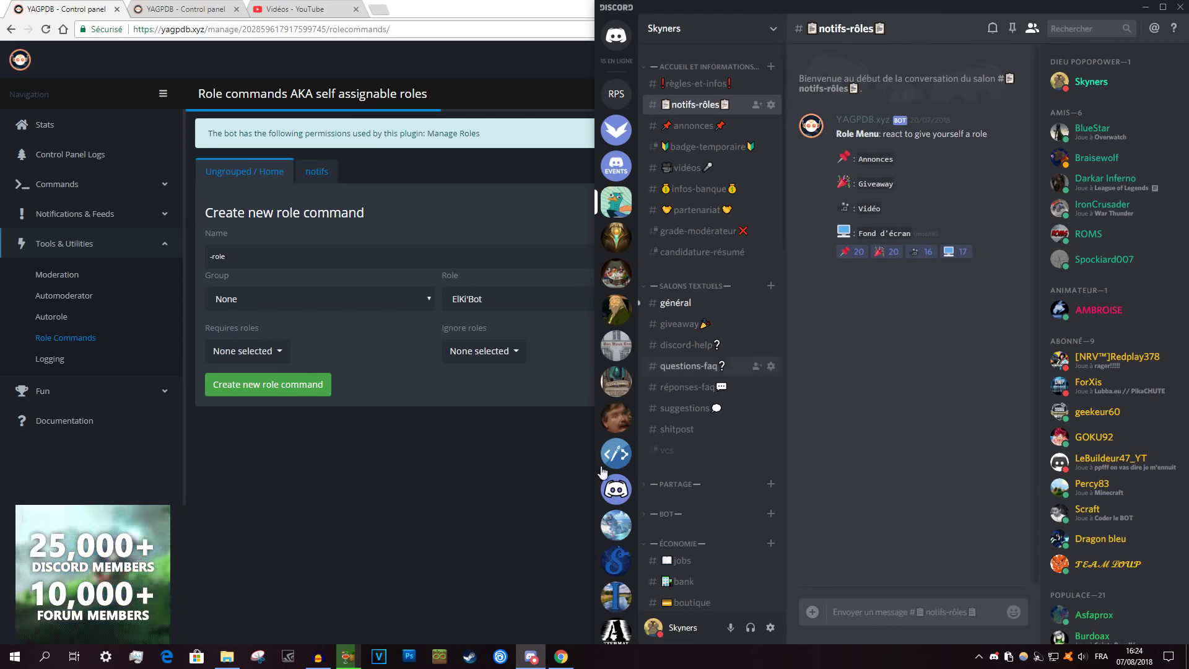
{"action": "left_click", "coordinate": [526, 520]}
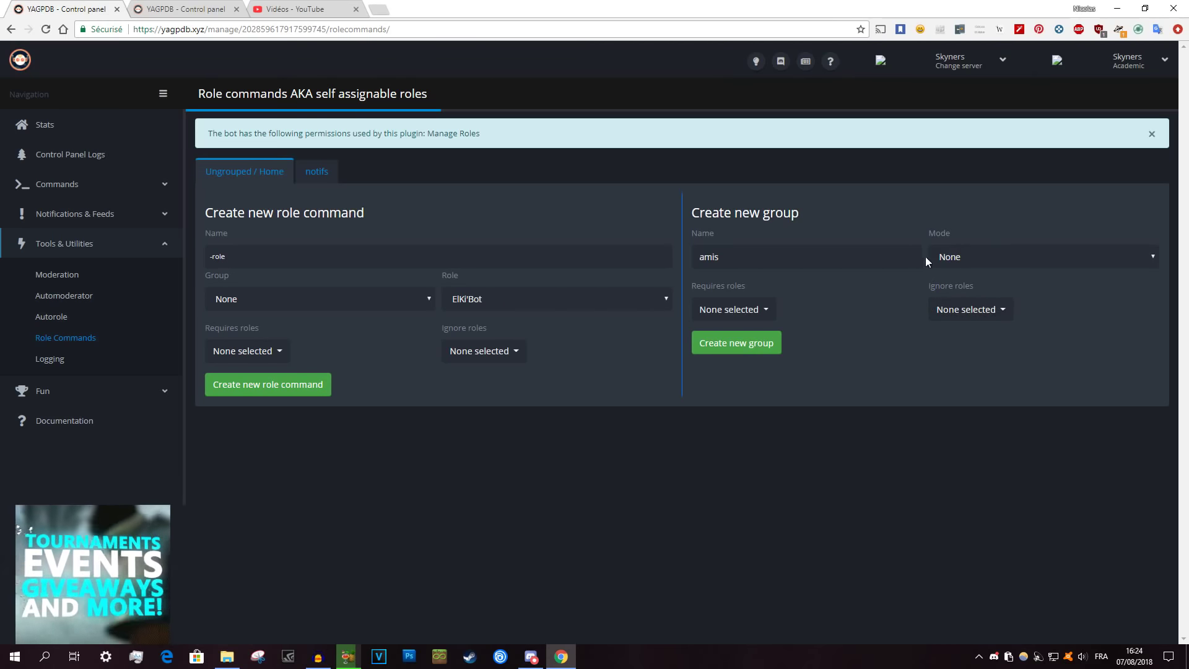
{"action": "left_click", "coordinate": [969, 255]}
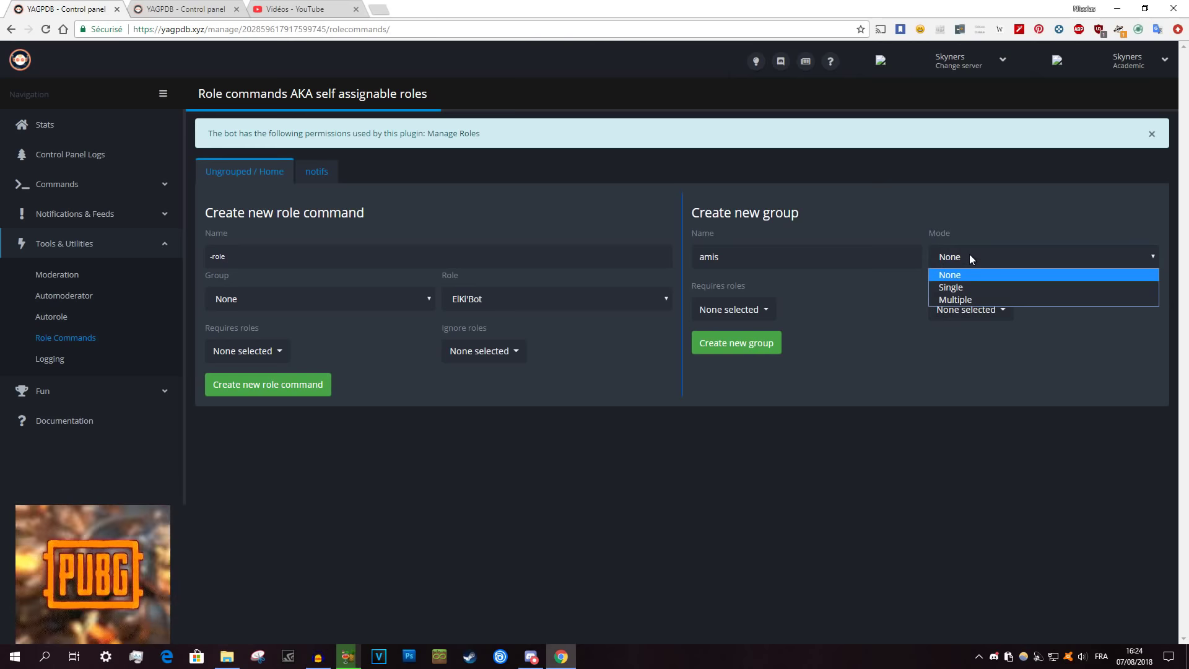
{"action": "left_click", "coordinate": [964, 393]}
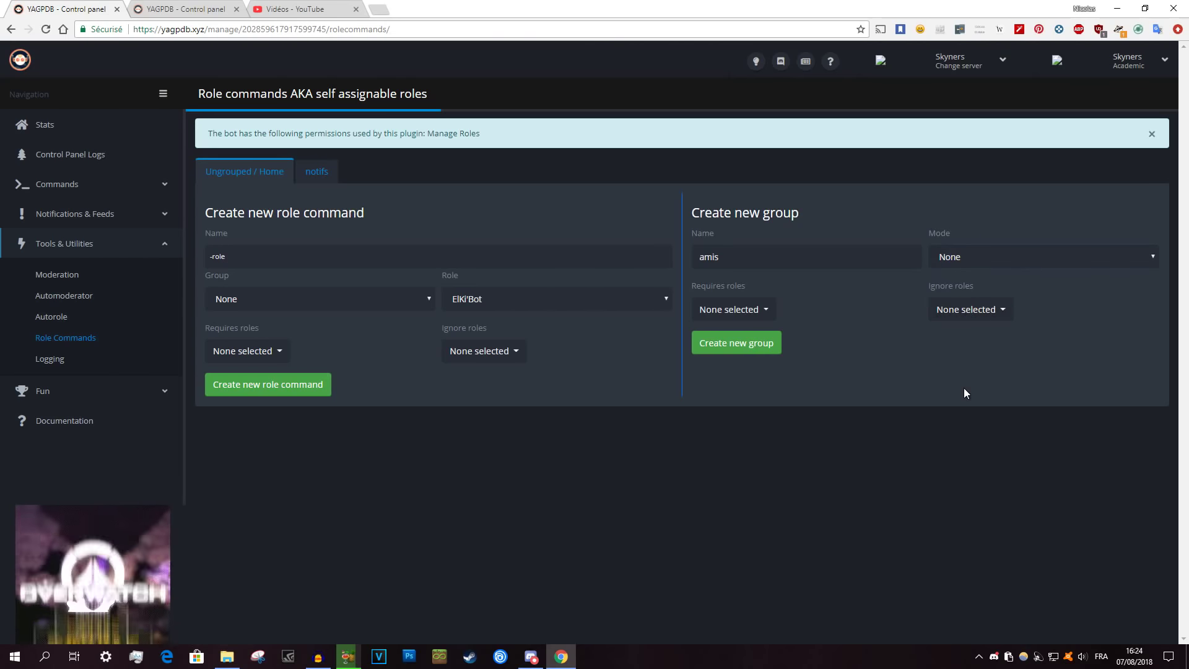
{"action": "left_click", "coordinate": [991, 255]}
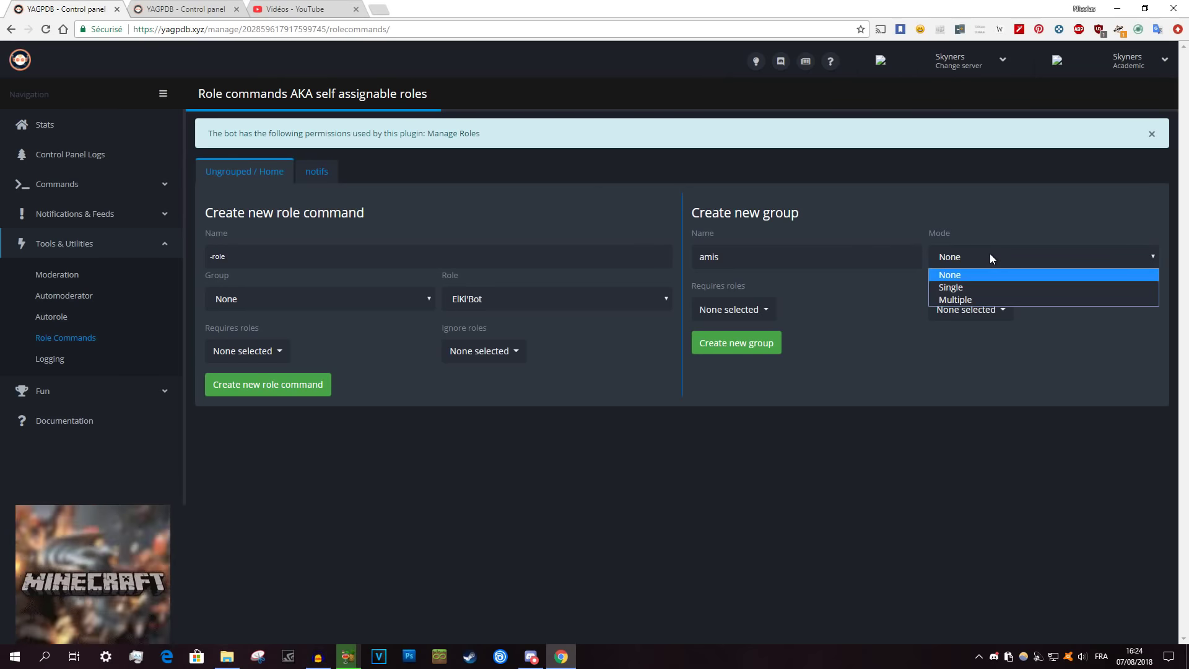
Switch to Discord, view the logs-server-voice and général channels, and return to the control panel.
{"action": "left_click", "coordinate": [531, 656]}
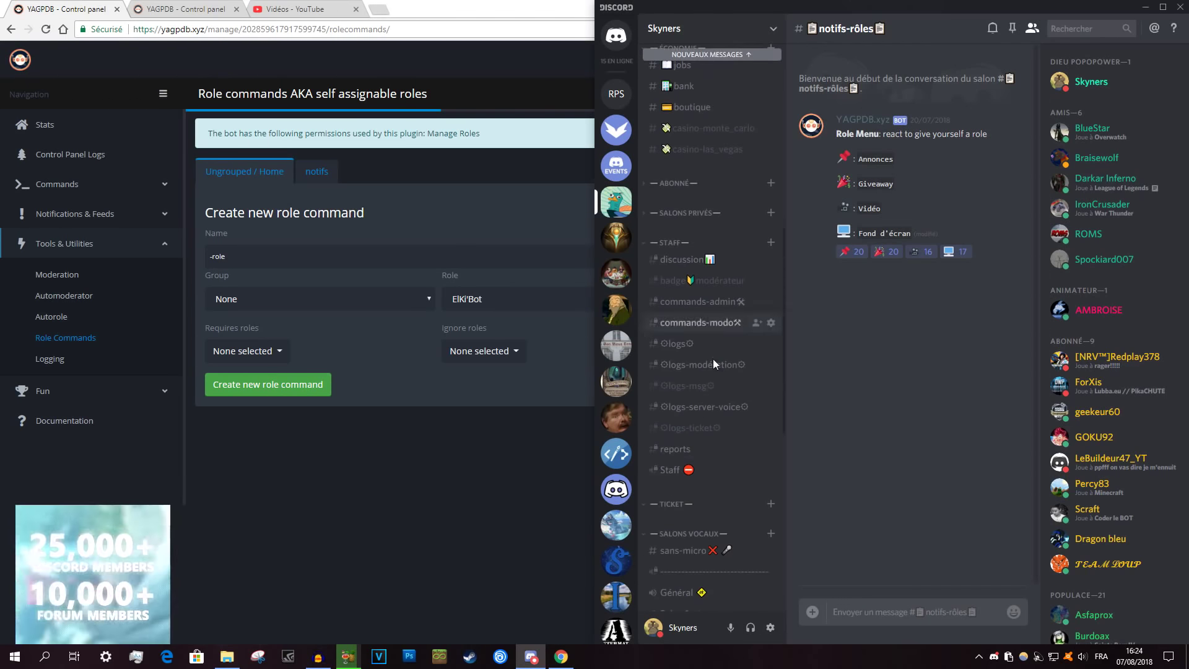
{"action": "left_click", "coordinate": [723, 411]}
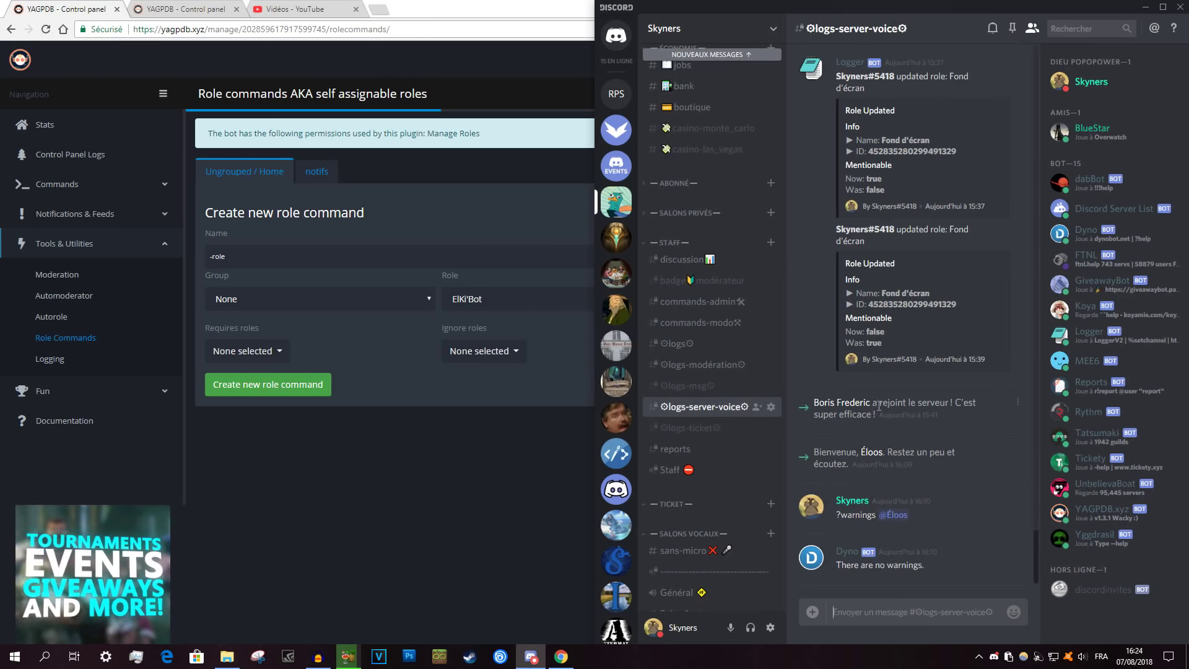
{"action": "scroll", "coordinate": [712, 186], "scroll_direction": "up", "scroll_amount": 7}
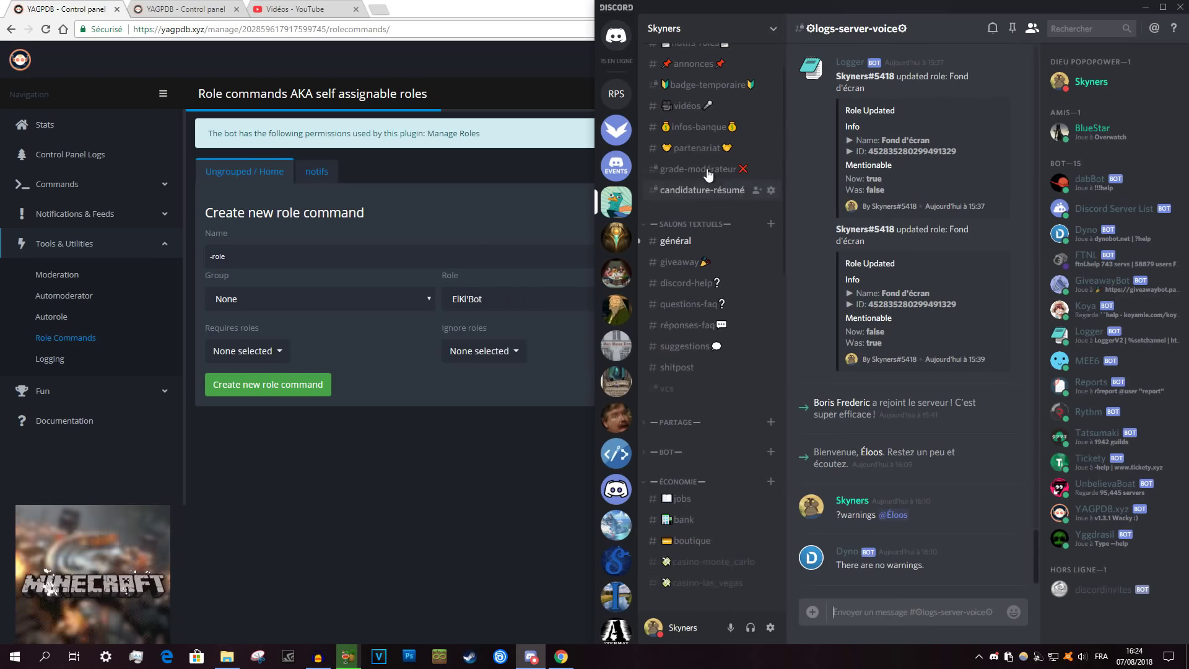
{"action": "left_click", "coordinate": [676, 241]}
{"action": "left_click", "coordinate": [495, 515]}
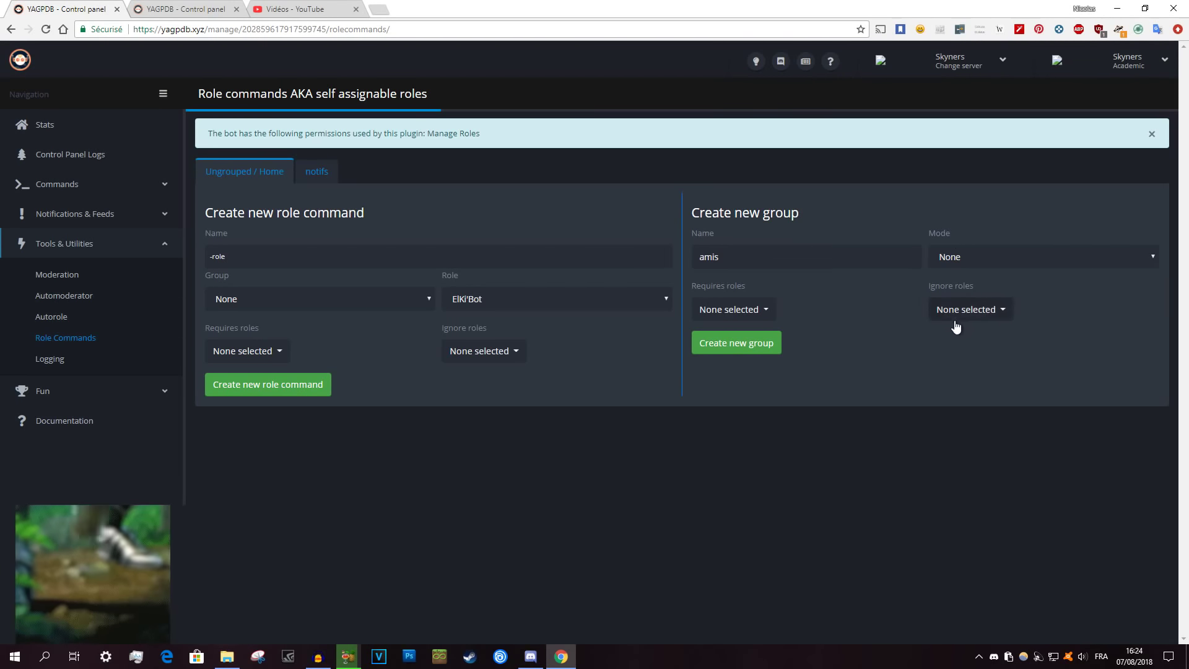
Create the amis group with mode None and no required or ignored roles, after checking both role lists.
{"action": "left_click", "coordinate": [756, 309]}
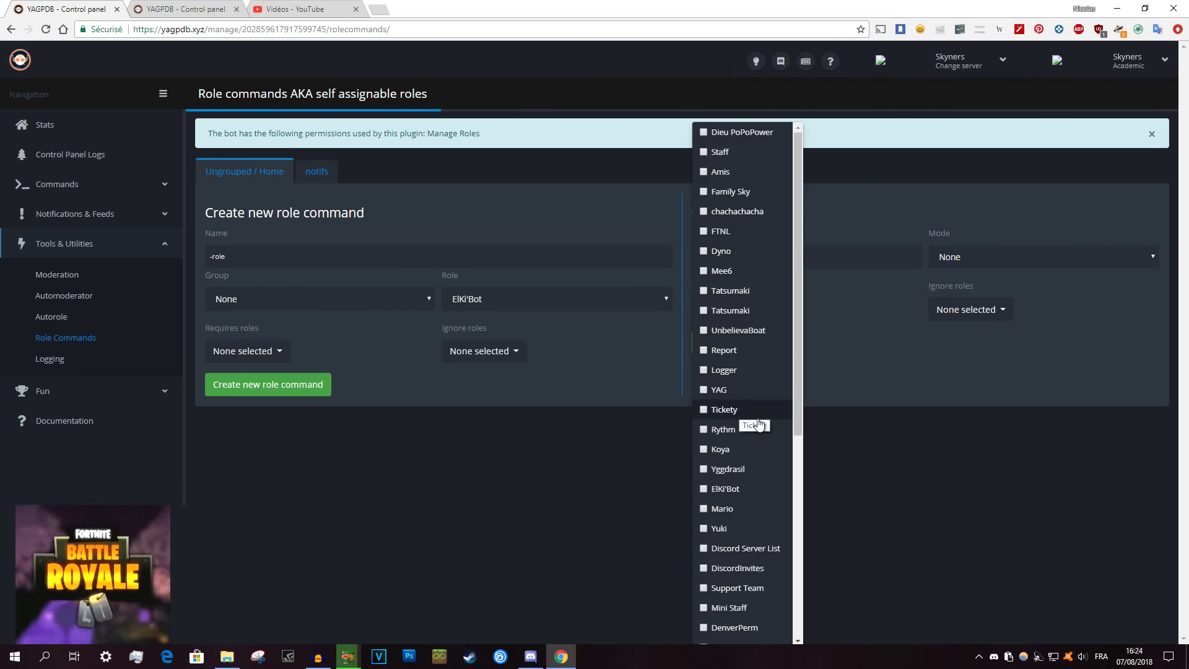
{"action": "left_click", "coordinate": [970, 359]}
{"action": "left_click", "coordinate": [964, 309]}
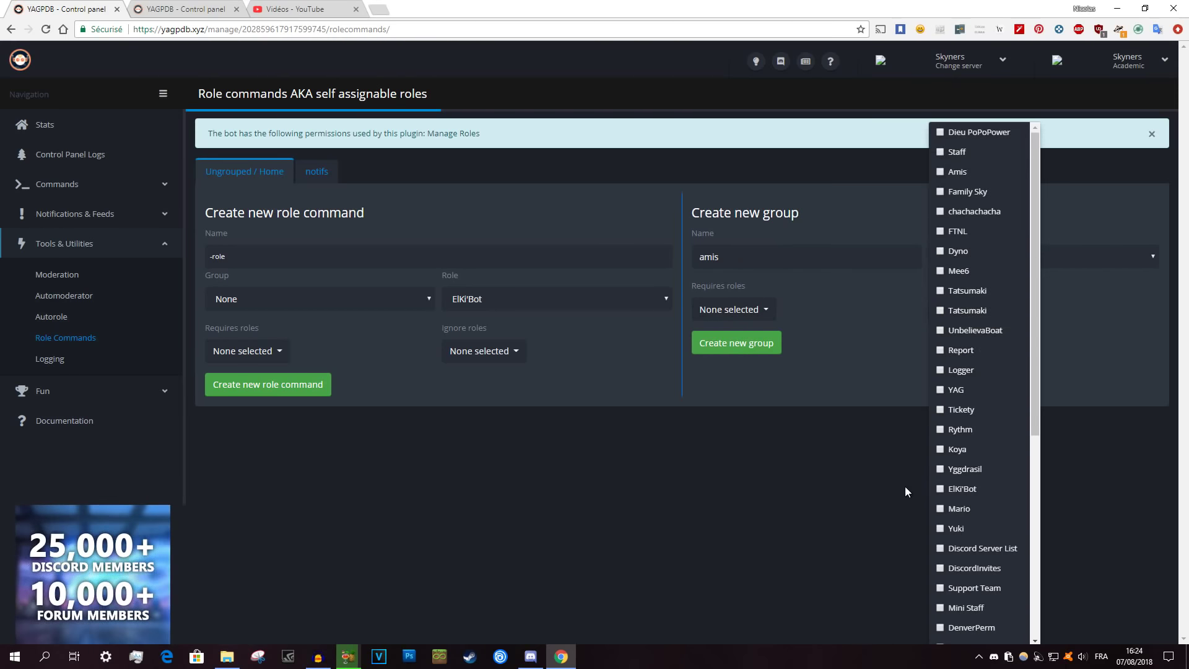
{"action": "left_click", "coordinate": [879, 525]}
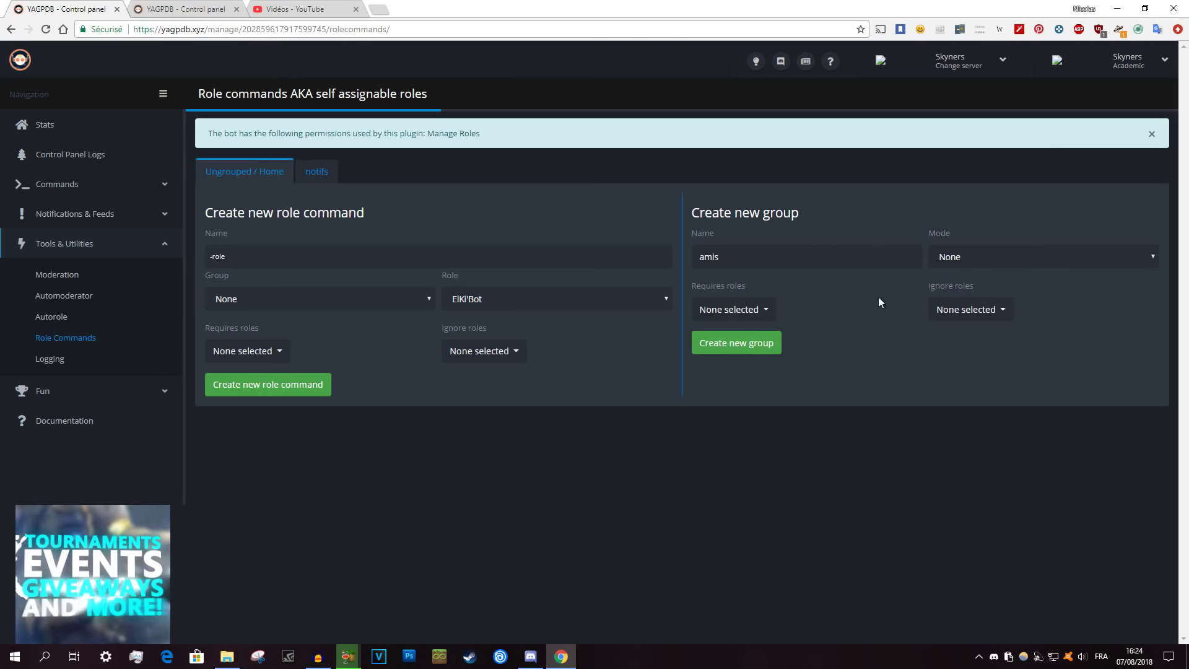
{"action": "left_click", "coordinate": [726, 345]}
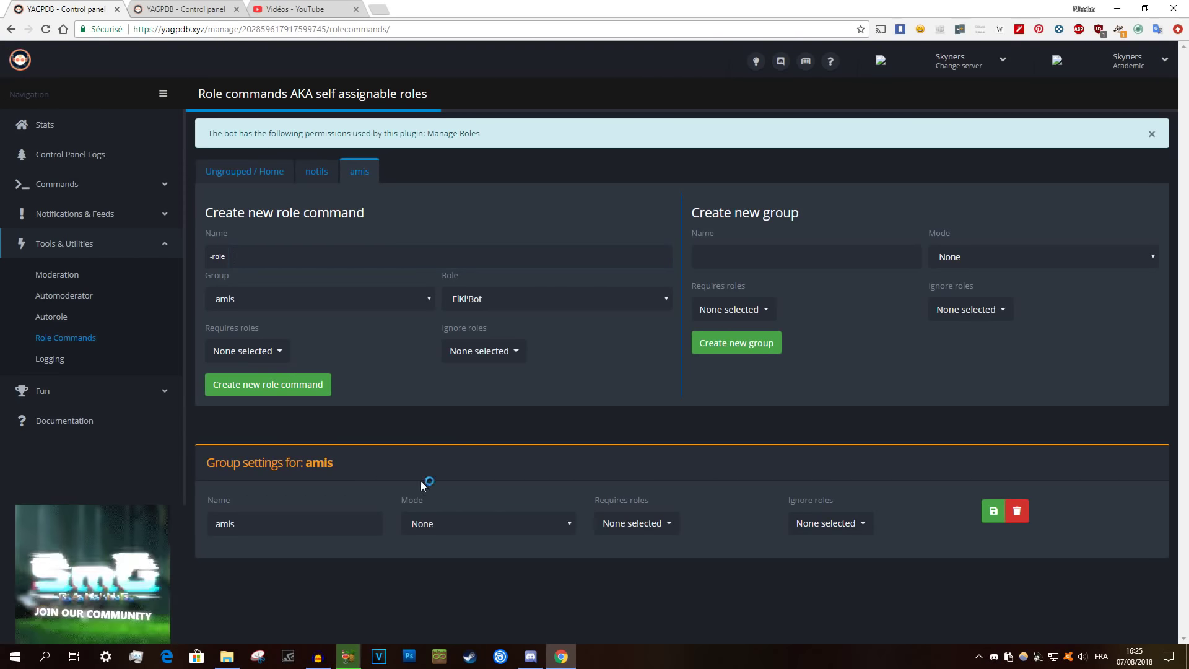
Examine the notifs group's role commands and compare them with the role menu in Discord's notifs-rôles channel.
{"action": "left_click", "coordinate": [323, 177]}
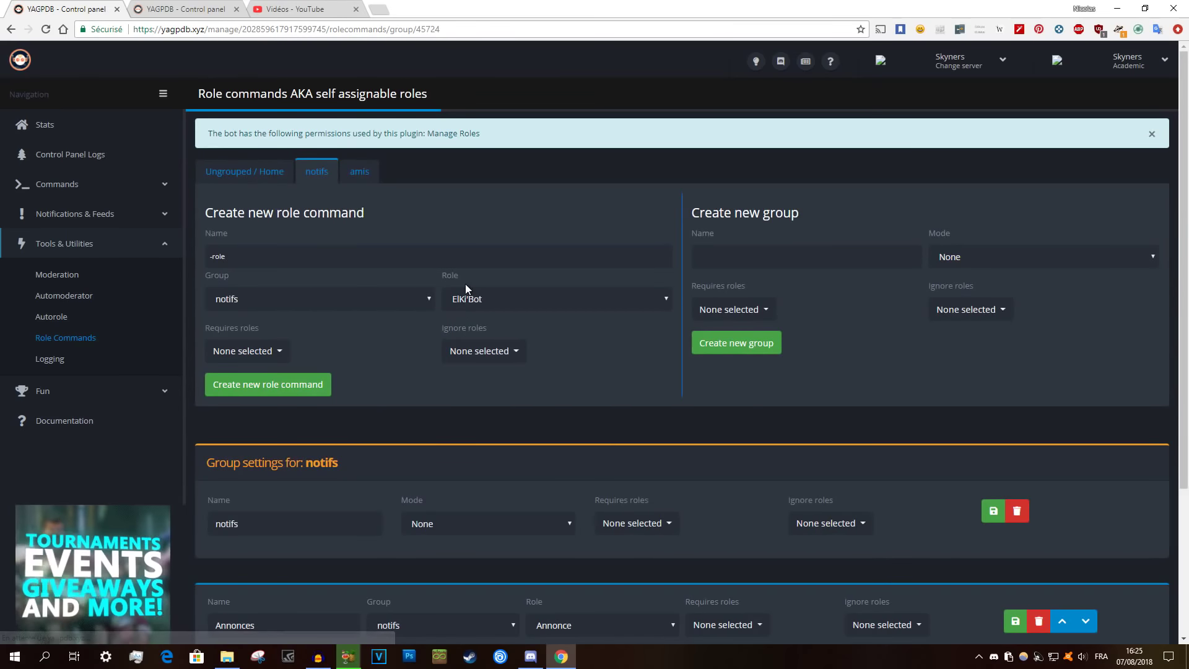
{"action": "scroll", "coordinate": [466, 285], "scroll_direction": "down", "scroll_amount": 3}
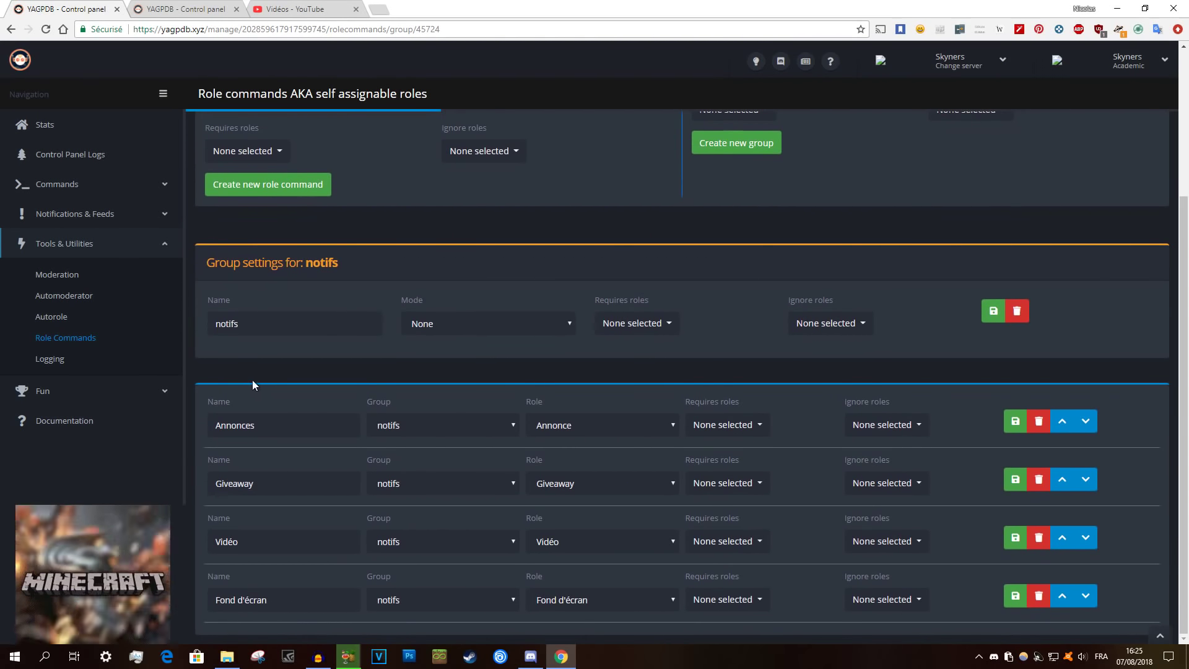
{"action": "left_click", "coordinate": [531, 657]}
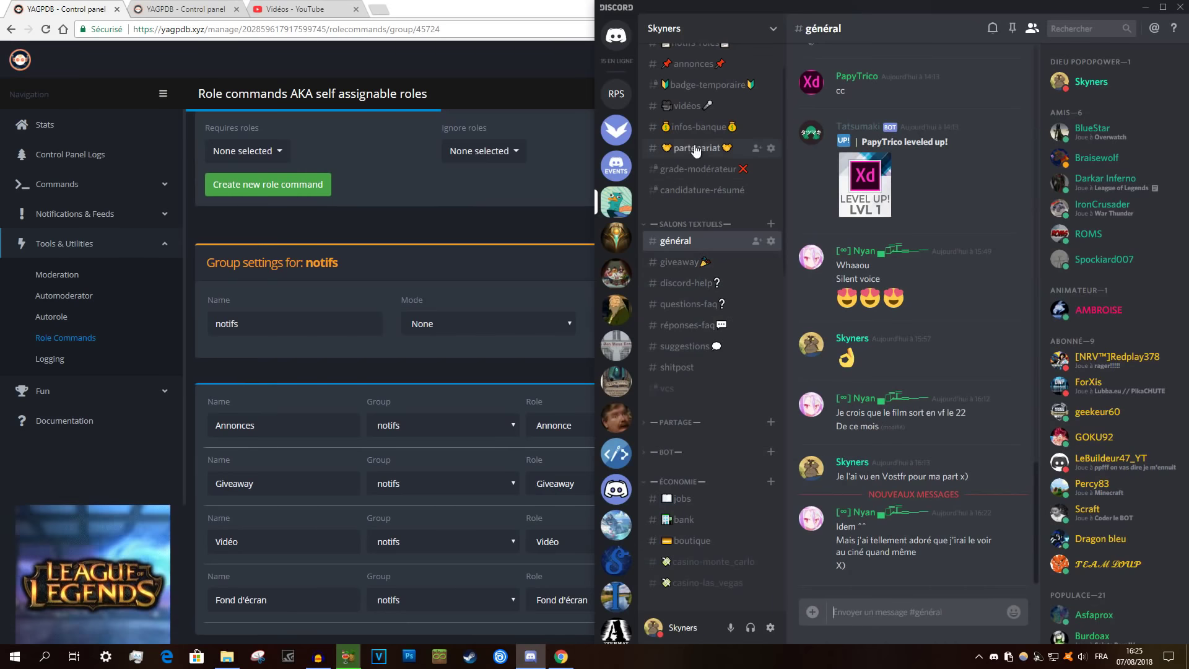
{"action": "left_click", "coordinate": [697, 105]}
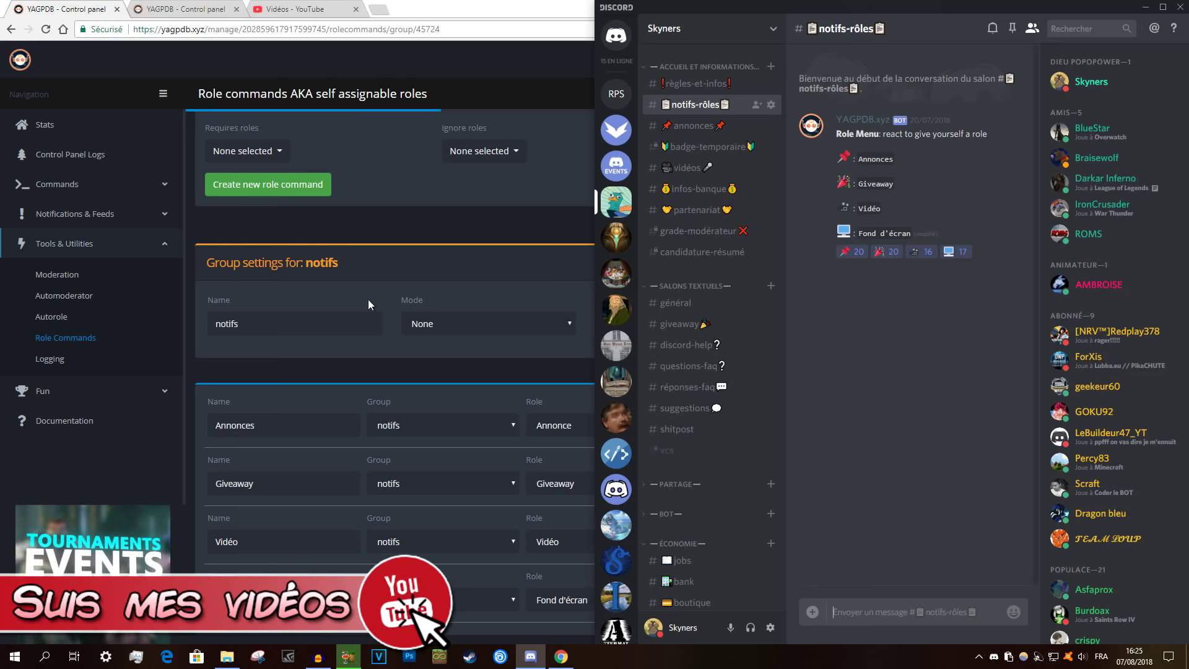
{"action": "left_click", "coordinate": [310, 381]}
{"action": "scroll", "coordinate": [415, 397], "scroll_direction": "up", "scroll_amount": 1}
{"action": "scroll", "coordinate": [416, 397], "scroll_direction": "up", "scroll_amount": 1}
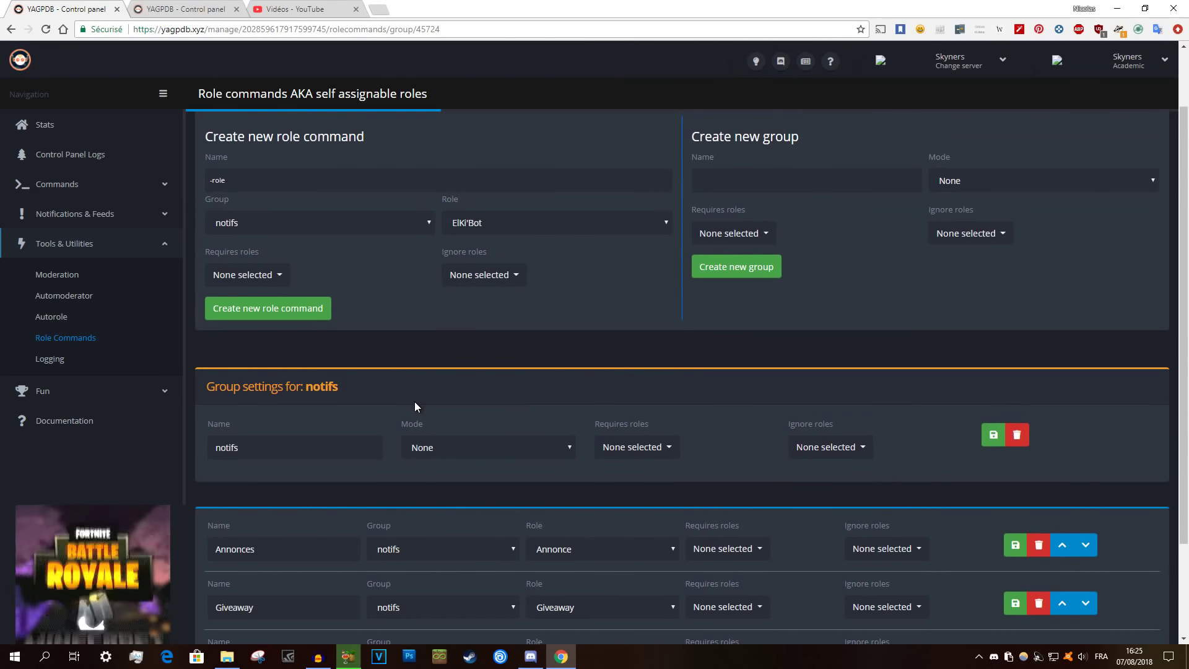
{"action": "scroll", "coordinate": [414, 401], "scroll_direction": "down", "scroll_amount": 2}
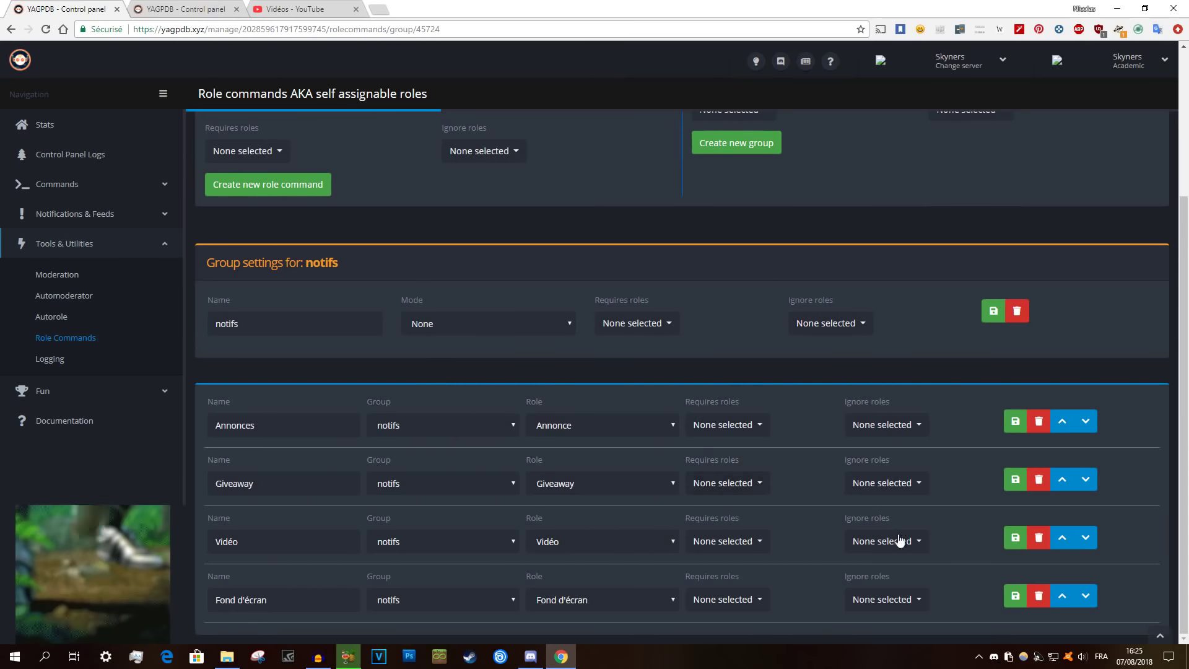
{"action": "scroll", "coordinate": [347, 157], "scroll_direction": "up", "scroll_amount": 3}
Open the amis group and name a new role command Family, keeping amis as its group.
{"action": "left_click", "coordinate": [350, 172]}
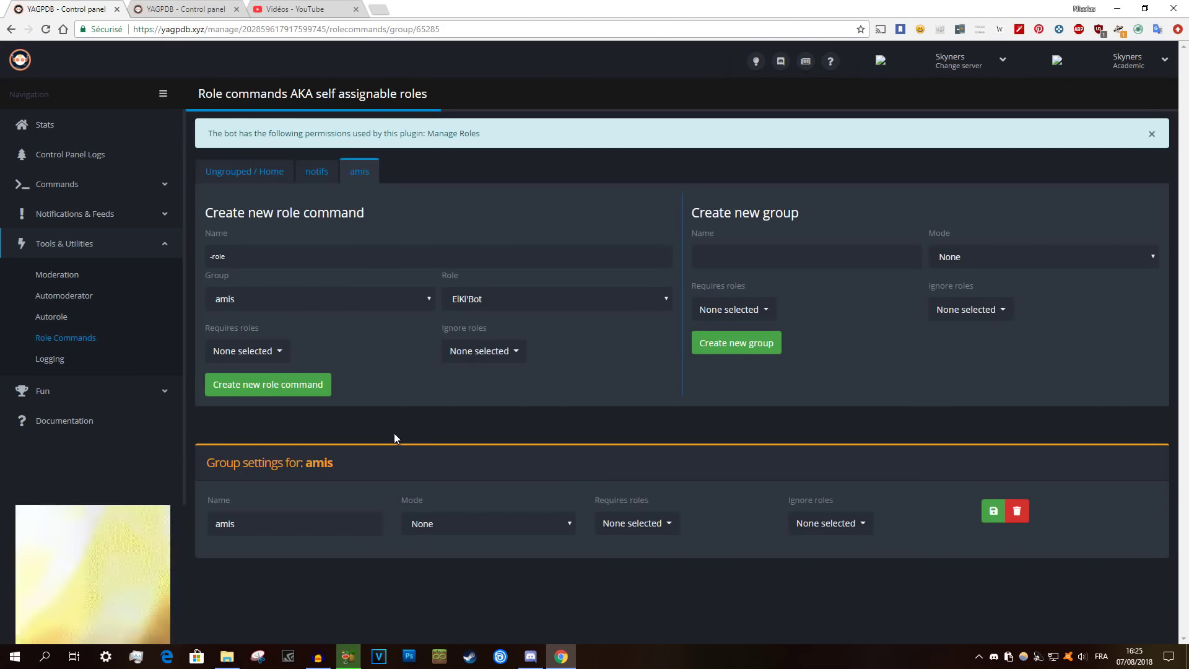
{"action": "left_click", "coordinate": [275, 253]}
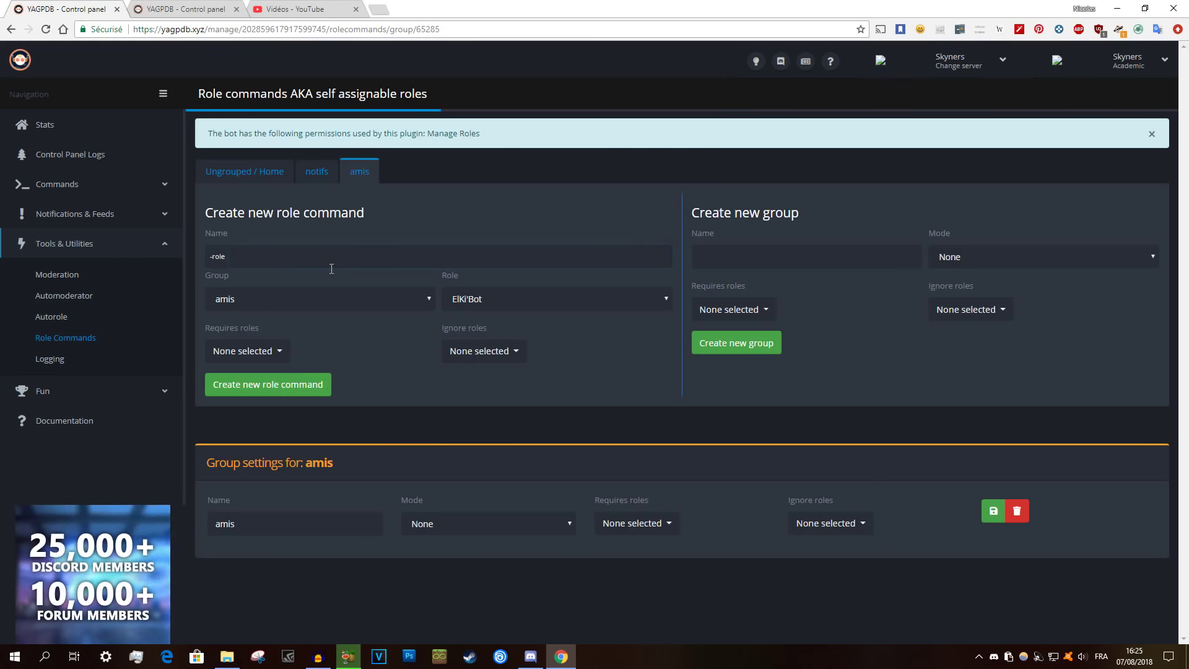
{"action": "type", "text": "Family"}
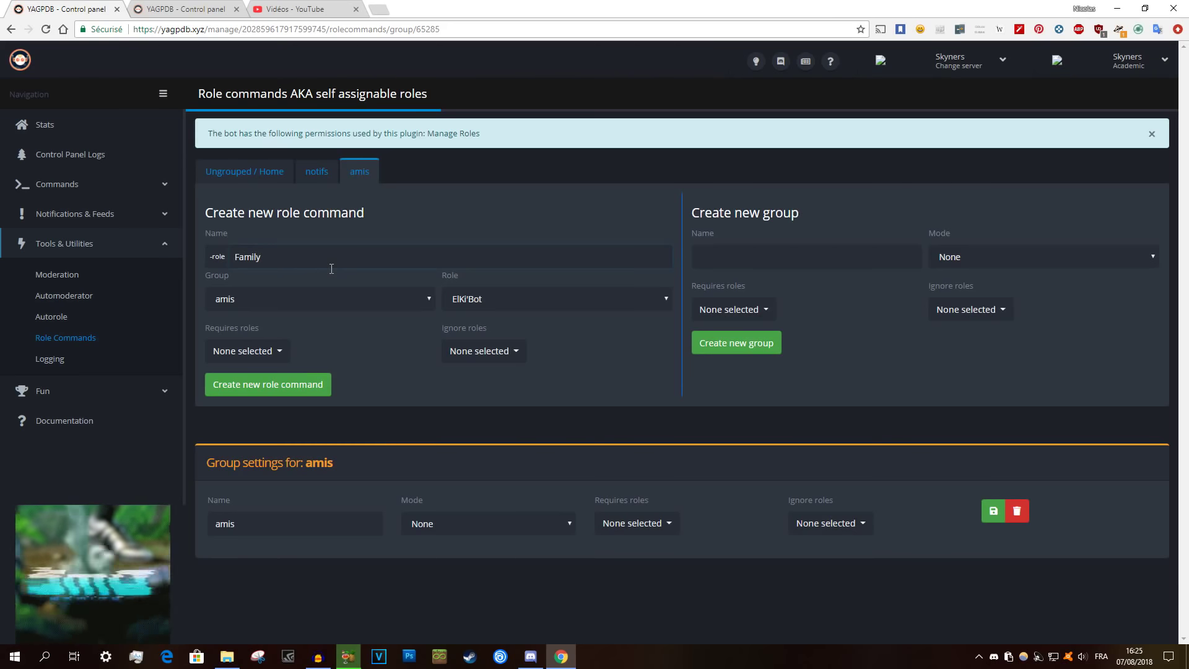
{"action": "left_click", "coordinate": [255, 299]}
{"action": "left_click", "coordinate": [252, 341]}
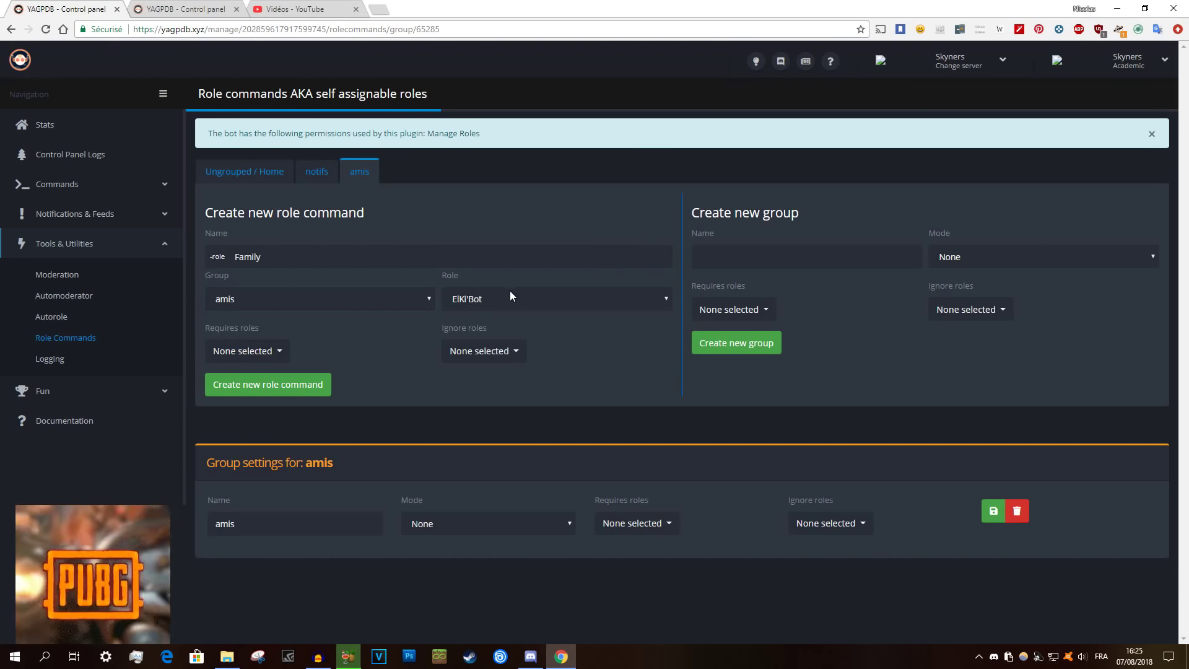
Assign the Partenaire role to the new role command and change the command's name to Partenaire.
{"action": "left_click", "coordinate": [510, 290]}
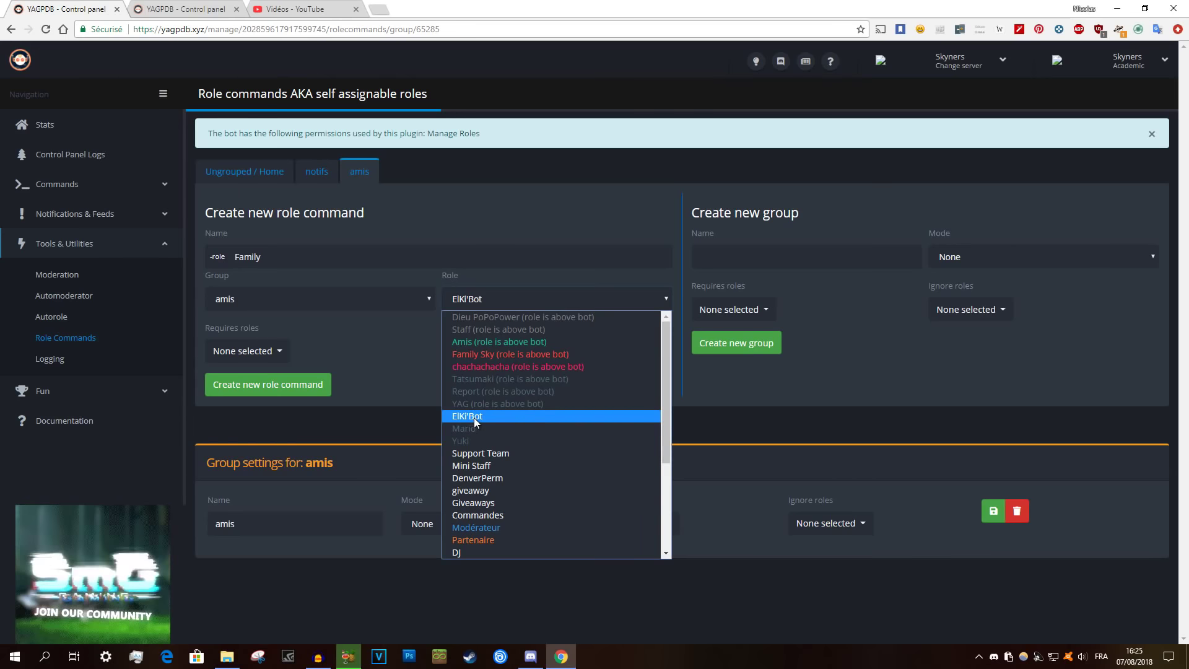
{"action": "scroll", "coordinate": [514, 457], "scroll_direction": "down", "scroll_amount": 2}
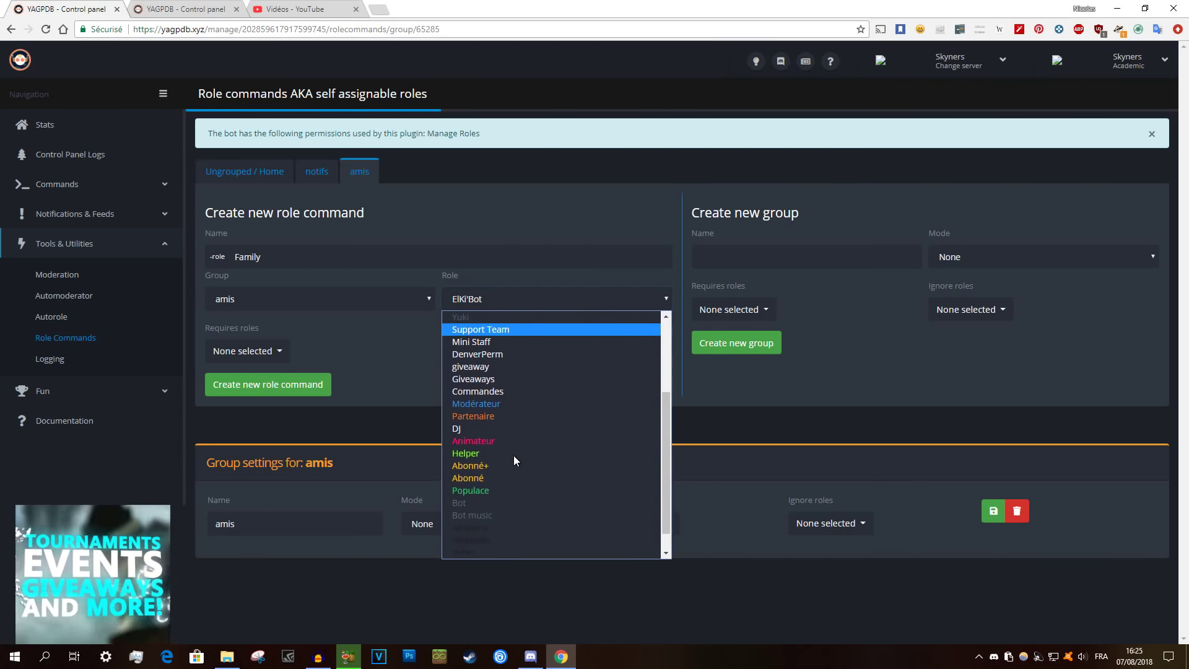
{"action": "left_click", "coordinate": [512, 418]}
{"action": "key", "text": "BackSpace"}
{"action": "key", "text": "BackSpace"}
{"action": "key", "text": "BackSpace"}
{"action": "key", "text": "BackSpace"}
{"action": "key", "text": "BackSpace"}
{"action": "key", "text": "BackSpace"}
{"action": "type", "text": "Partenaire"}
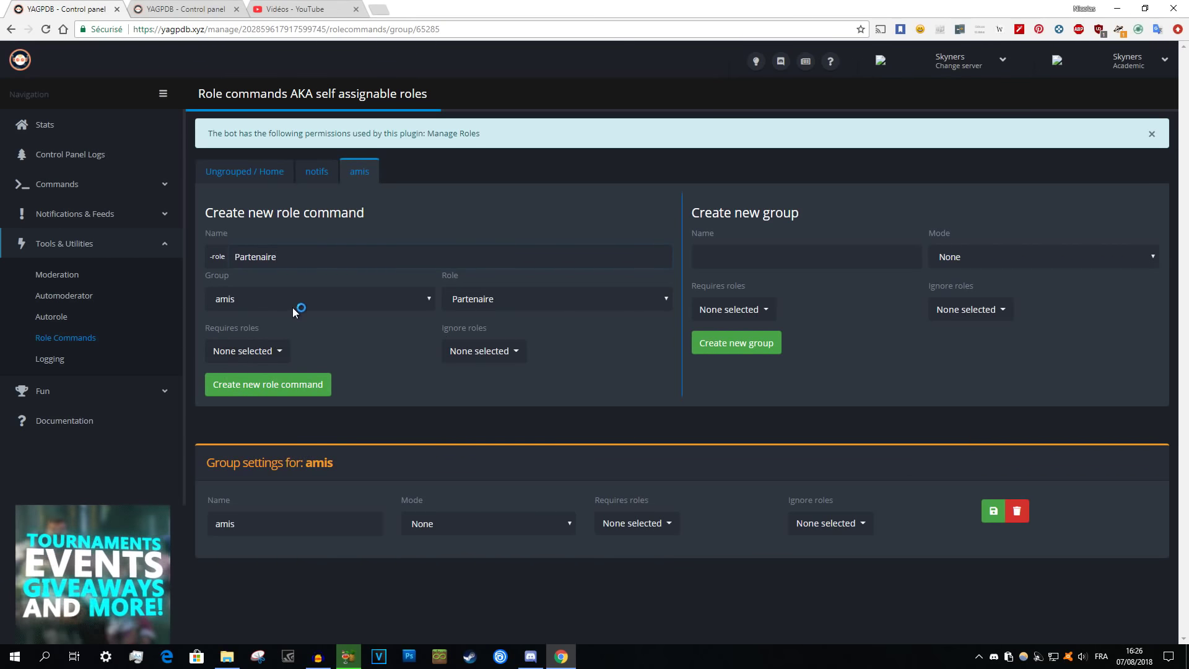
Review the required and ignored role lists for the Partenaire command without selecting any role.
{"action": "left_click", "coordinate": [250, 350]}
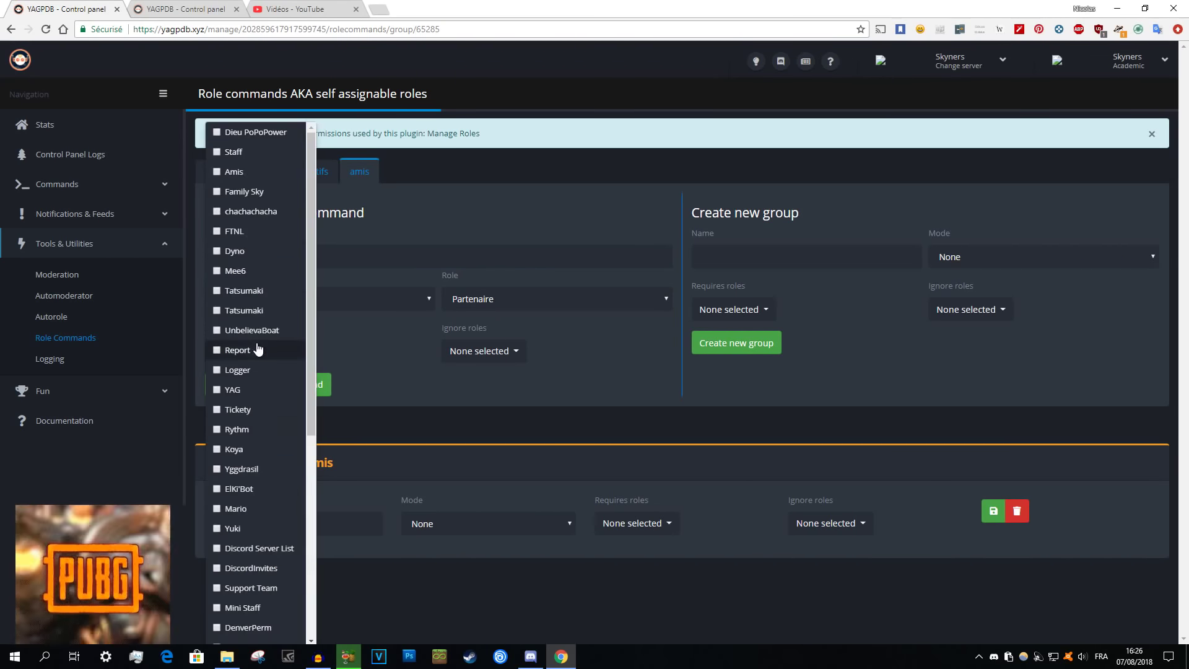
{"action": "left_click", "coordinate": [335, 344]}
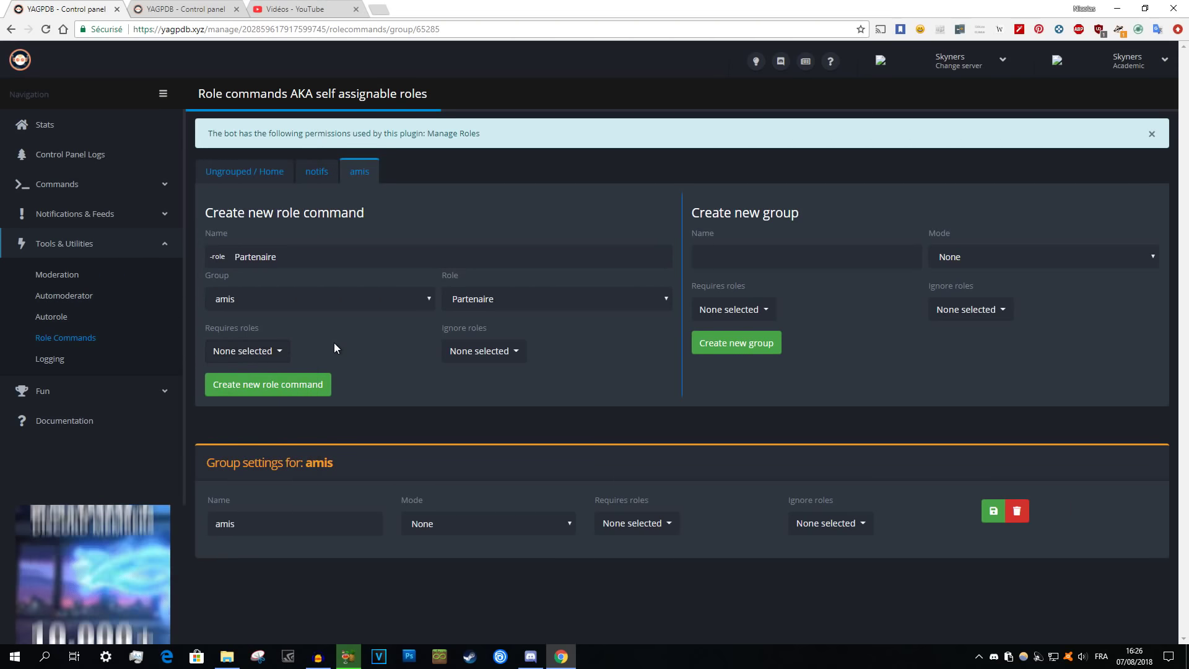
{"action": "left_click", "coordinate": [478, 352]}
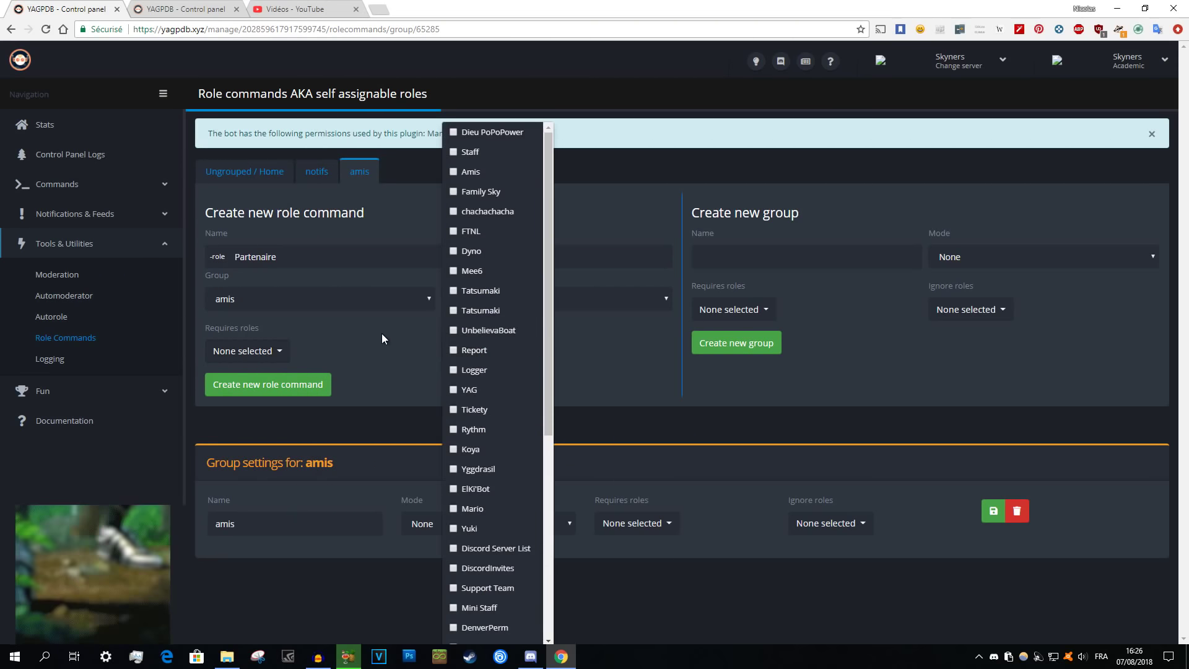
{"action": "left_click", "coordinate": [382, 338]}
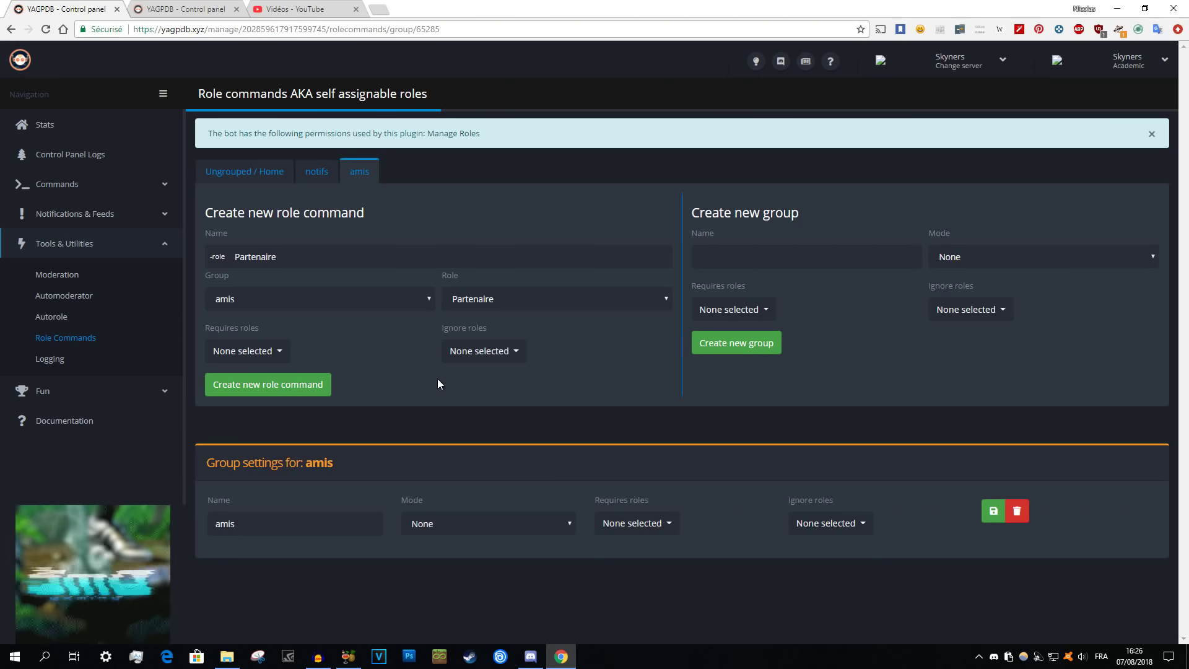
Create the Partenaire role command and choose Modérateur as the role for another command in the amis group.
{"action": "left_click", "coordinate": [309, 387]}
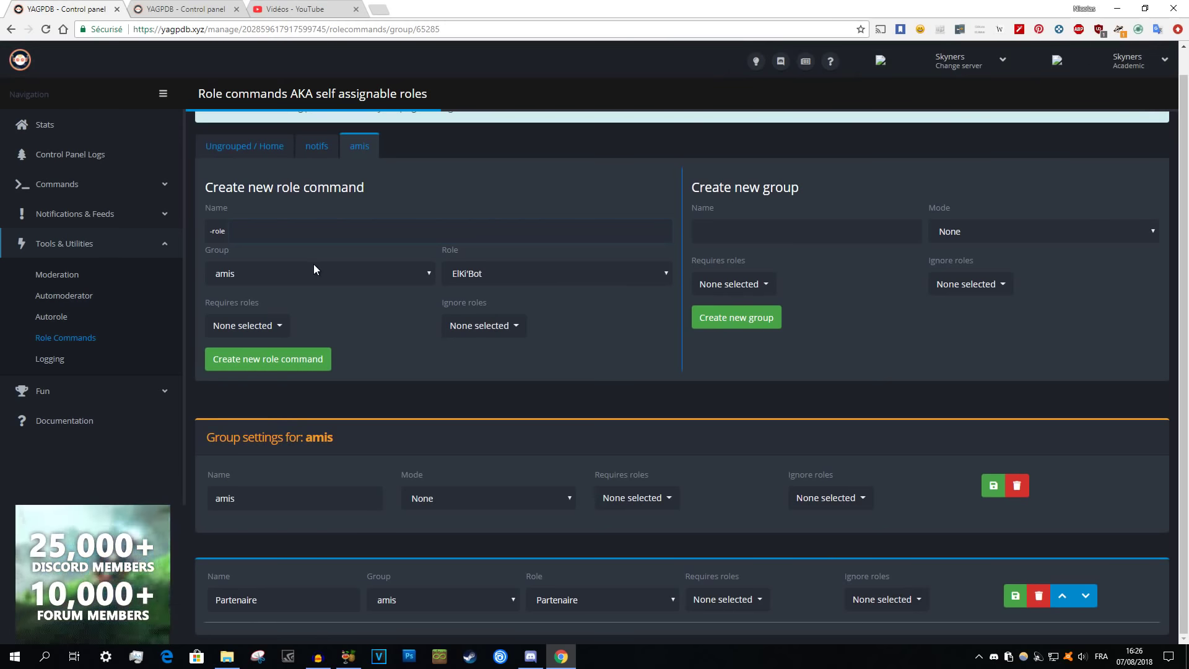
{"action": "left_click", "coordinate": [507, 279]}
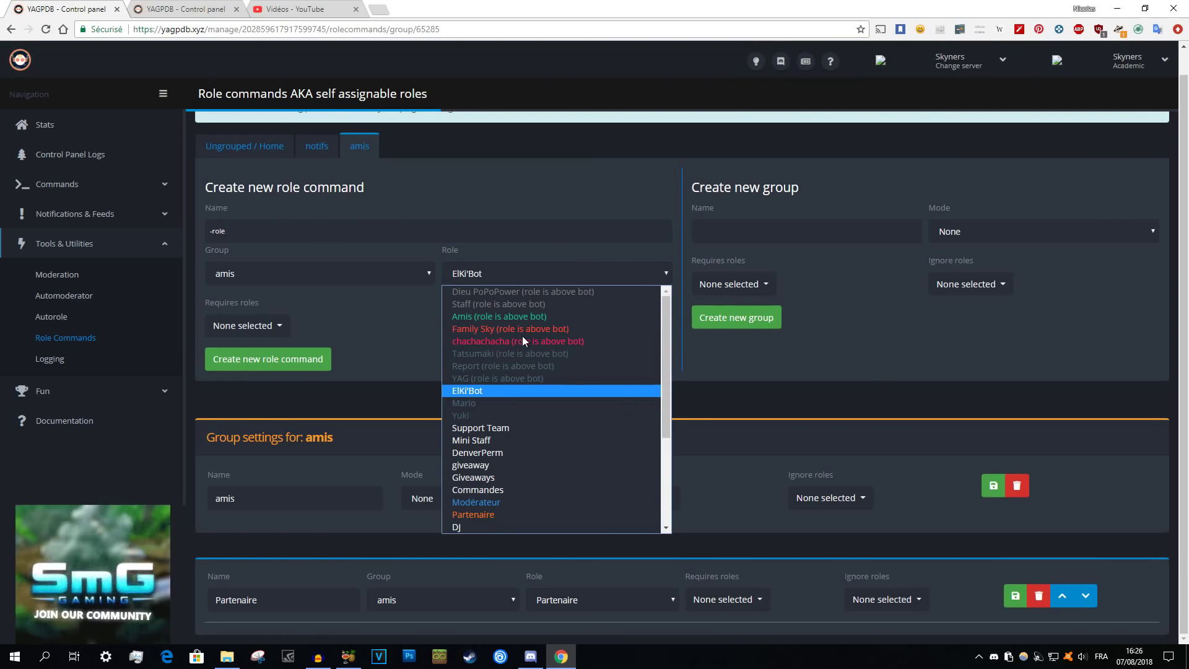
{"action": "scroll", "coordinate": [529, 372], "scroll_direction": "down", "scroll_amount": 3}
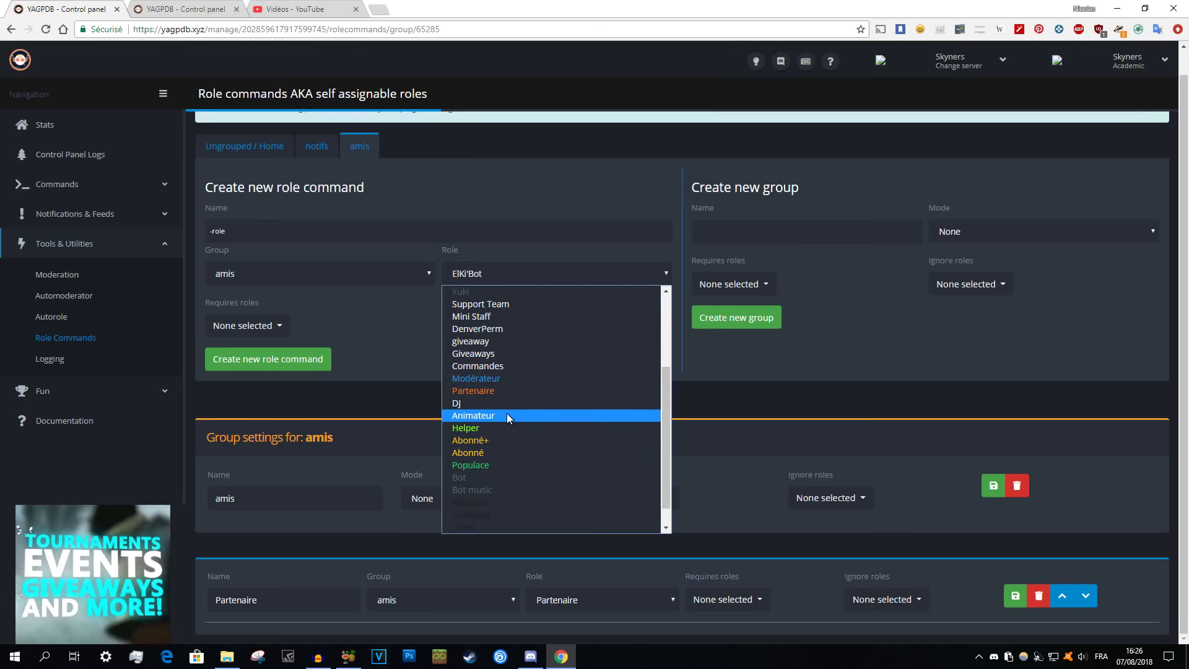
{"action": "left_click", "coordinate": [511, 464]}
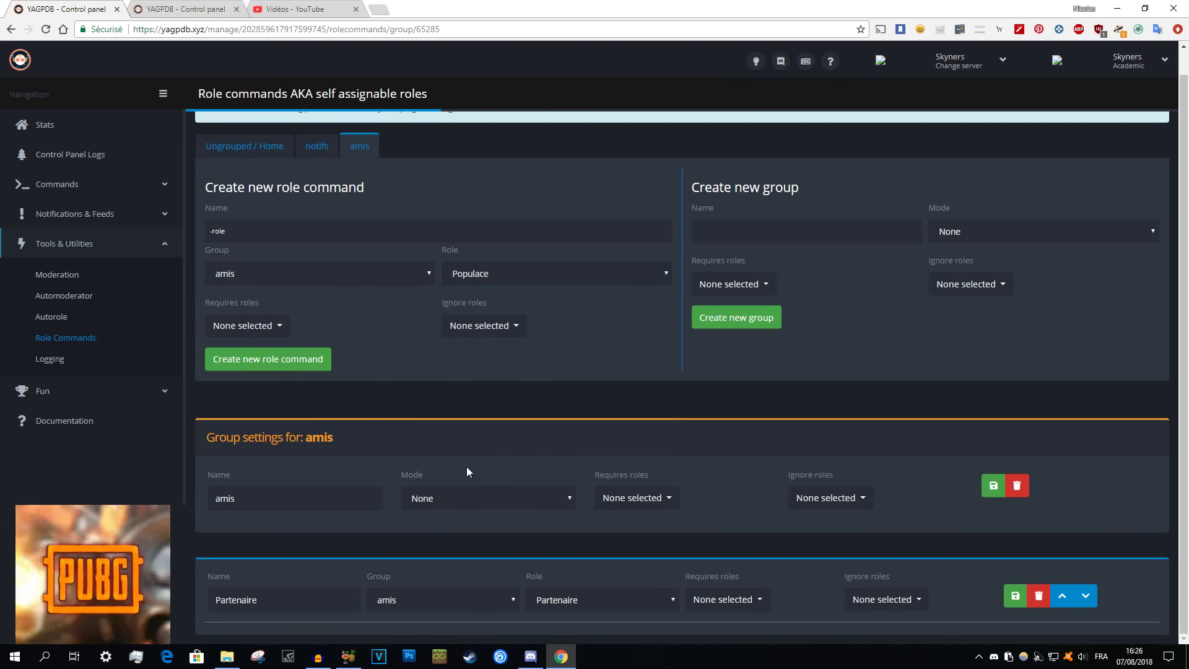
{"action": "left_click", "coordinate": [475, 287]}
{"action": "left_click", "coordinate": [496, 445]}
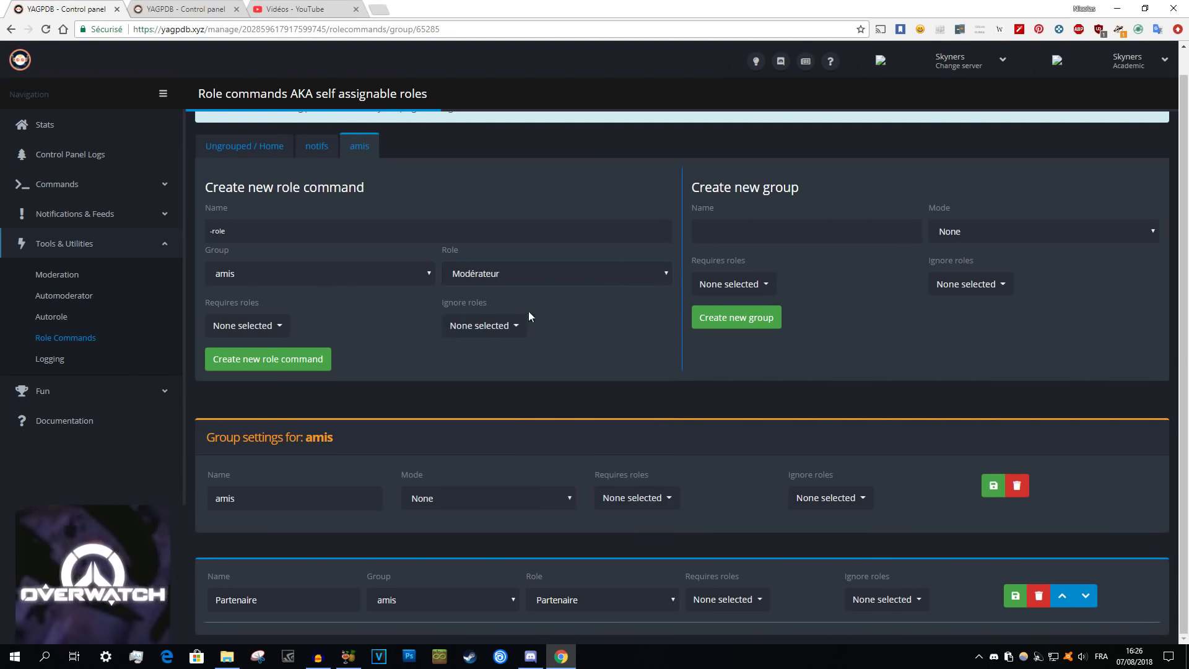
Name the new role command Modérateur and create it in the amis group without required or ignored roles.
{"action": "left_click", "coordinate": [284, 238]}
{"action": "type", "text": "Modéra"}
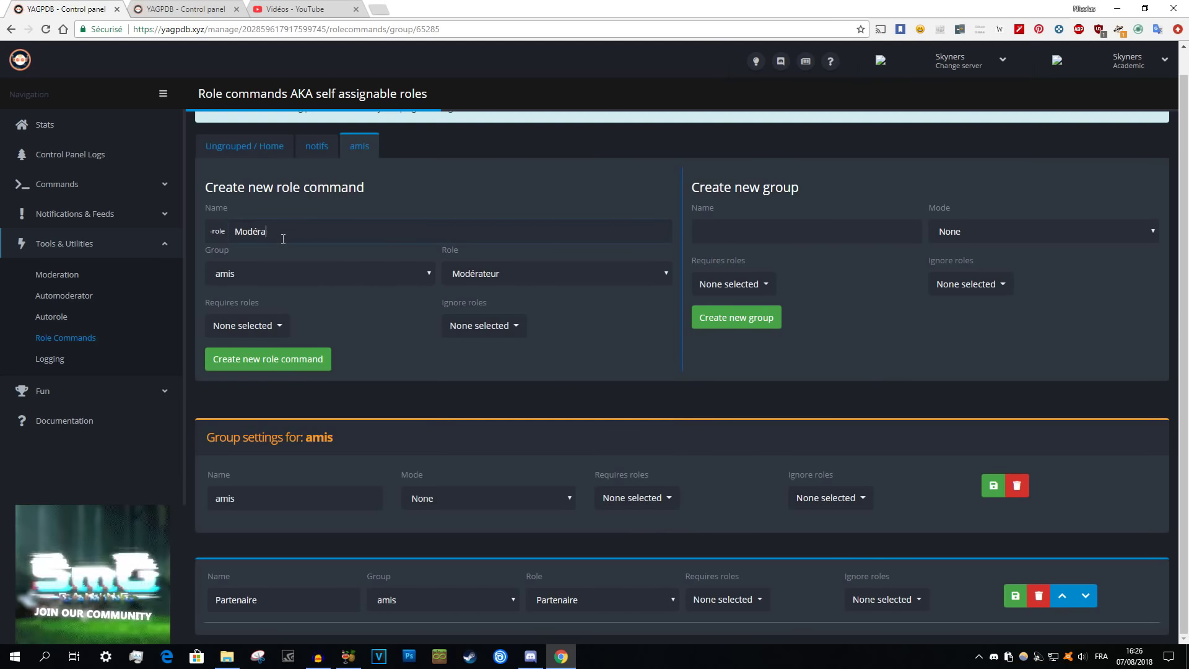
{"action": "type", "text": "teur"}
{"action": "left_click", "coordinate": [263, 271]}
{"action": "left_click", "coordinate": [263, 271]}
{"action": "left_click", "coordinate": [266, 326]}
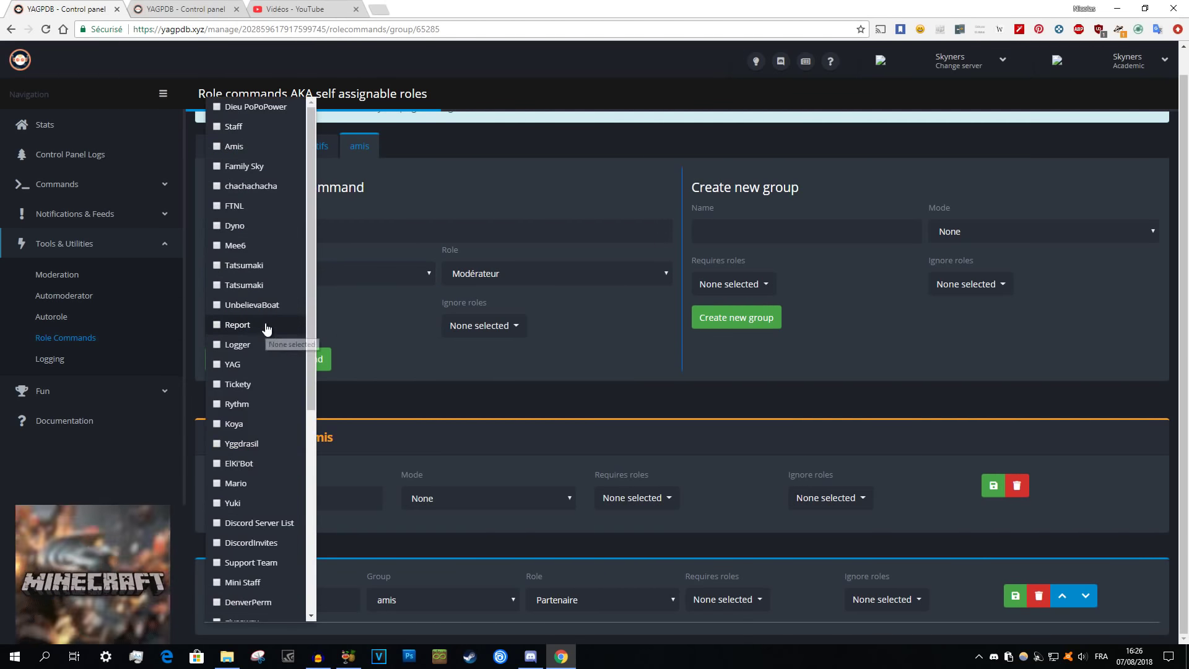
{"action": "left_click", "coordinate": [402, 364]}
{"action": "left_click", "coordinate": [266, 359]}
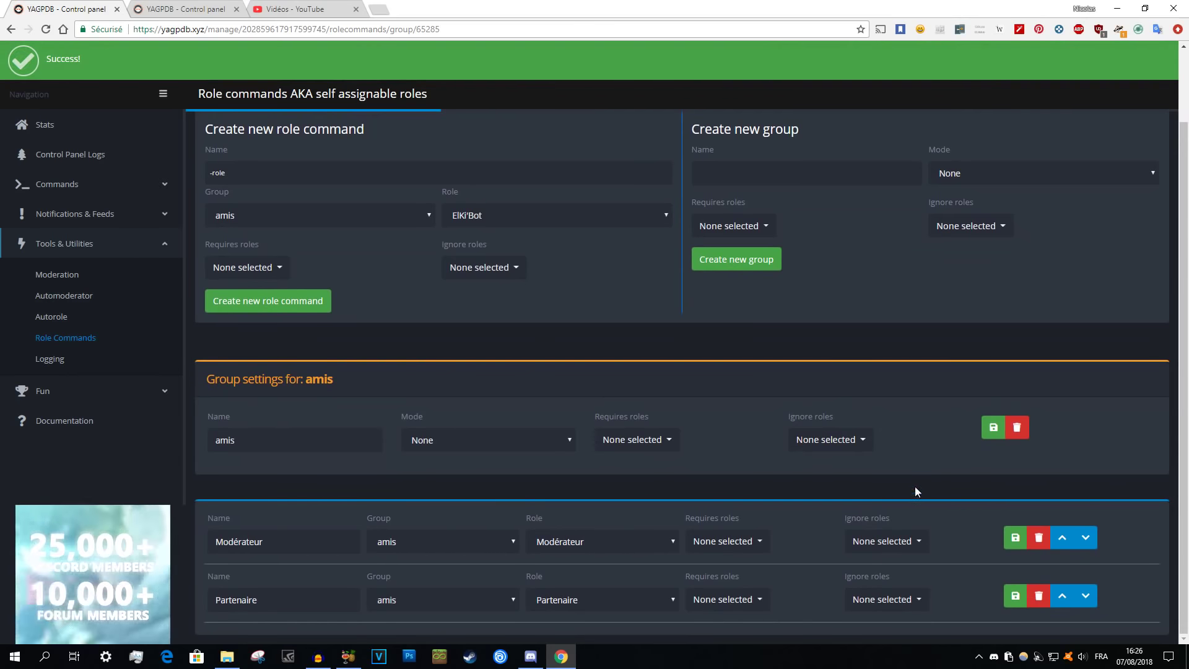
Switch to Discord, open the staff channel commands-admin and maximize the window.
{"action": "left_click", "coordinate": [1120, 10]}
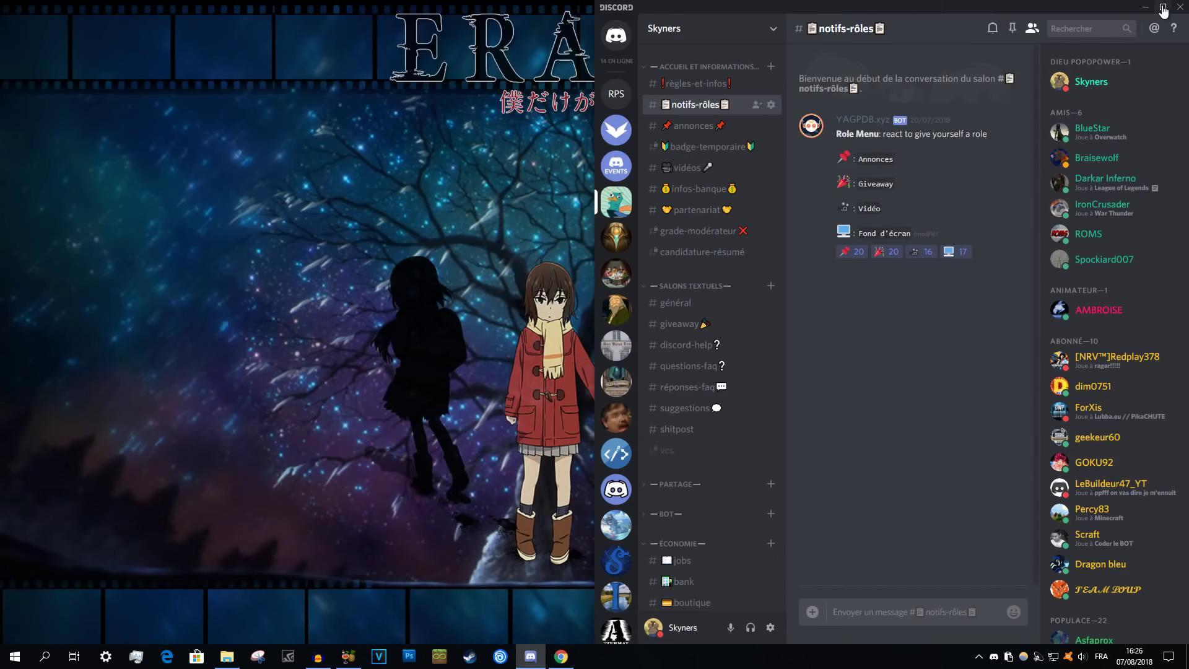
{"action": "scroll", "coordinate": [741, 426], "scroll_direction": "down", "scroll_amount": 2}
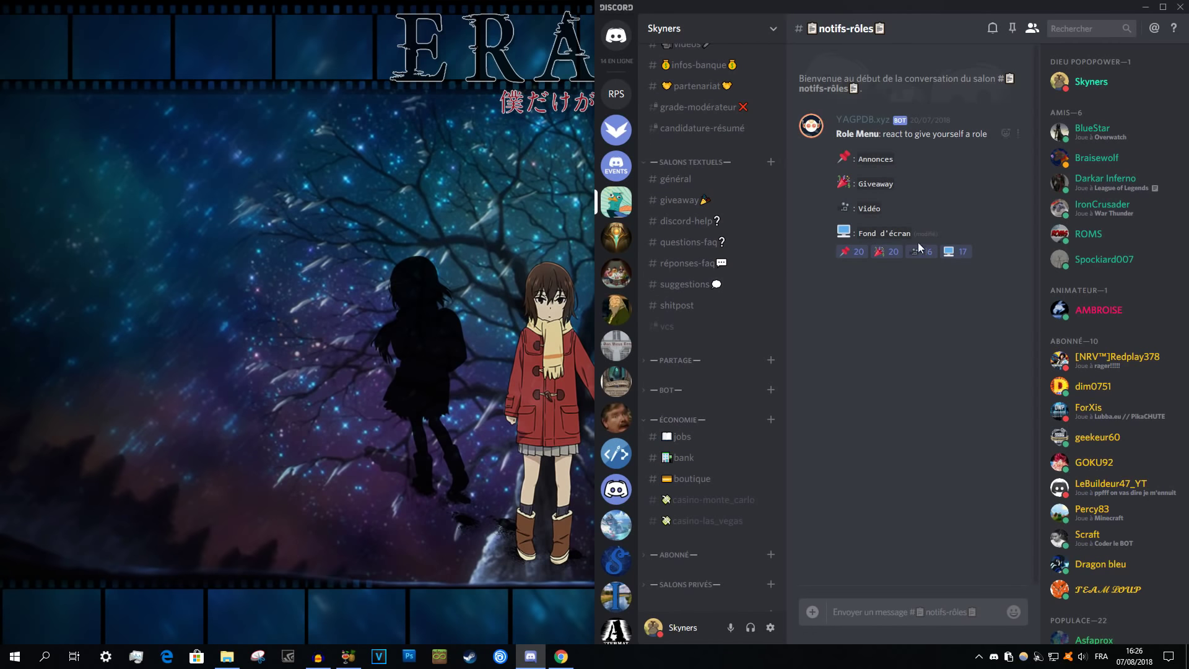
{"action": "scroll", "coordinate": [706, 385], "scroll_direction": "up", "scroll_amount": 2}
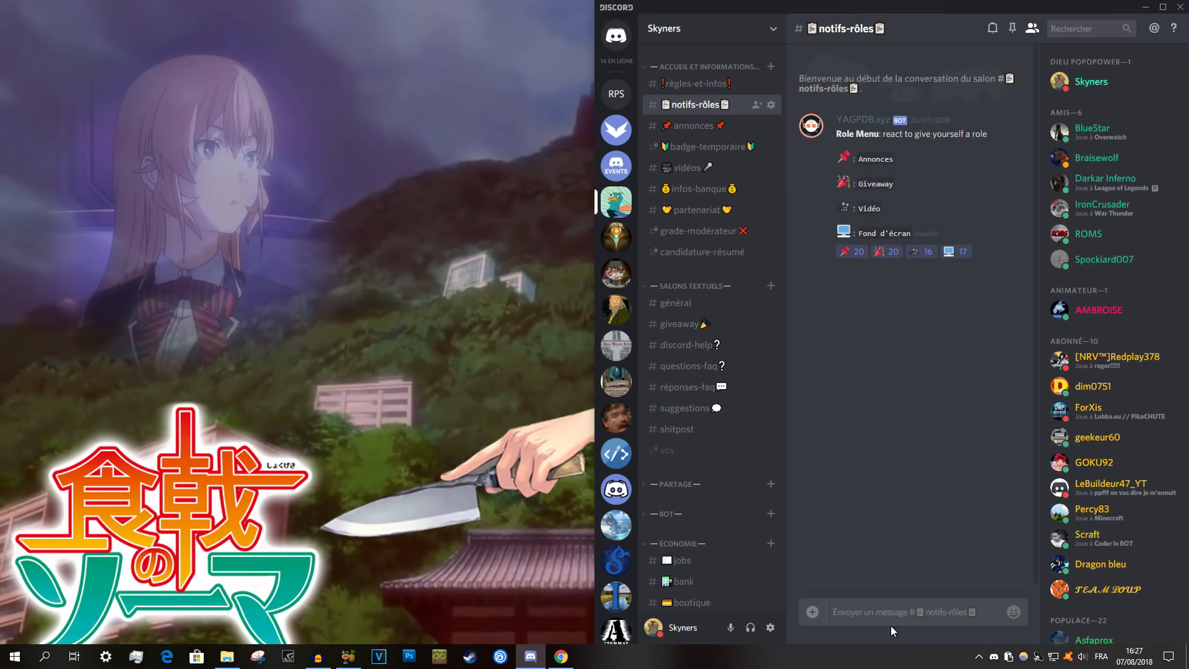
{"action": "scroll", "coordinate": [712, 255], "scroll_direction": "down", "scroll_amount": 1}
{"action": "scroll", "coordinate": [711, 255], "scroll_direction": "down", "scroll_amount": 3}
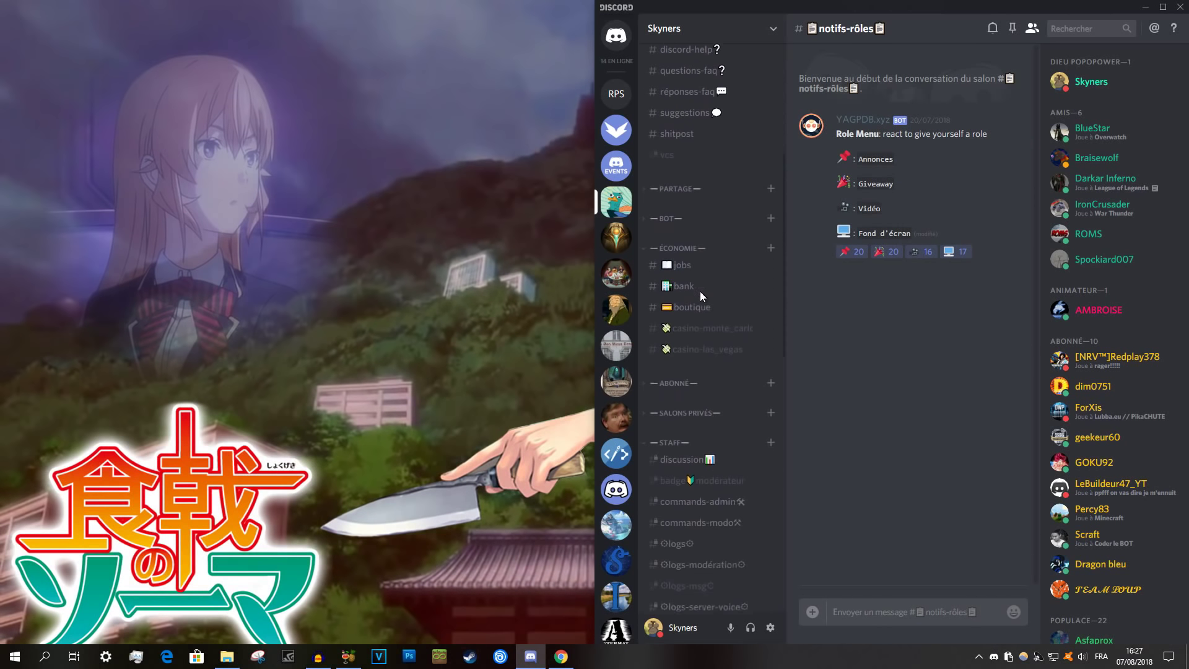
{"action": "left_click", "coordinate": [697, 487]}
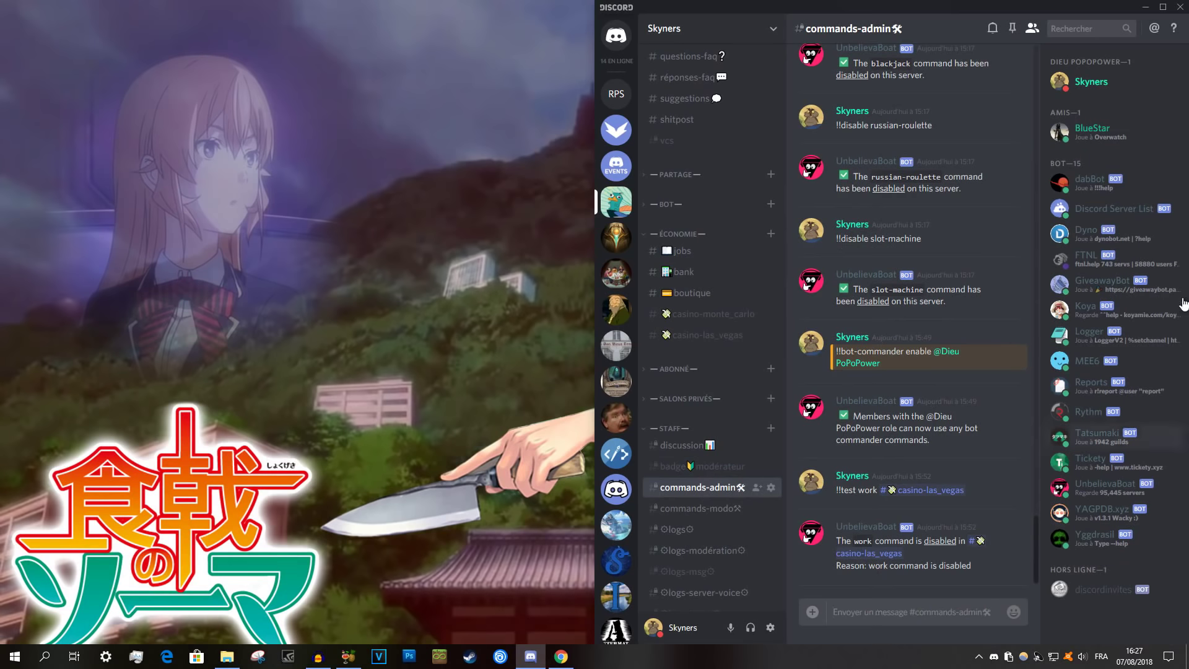
{"action": "left_click", "coordinate": [1164, 7]}
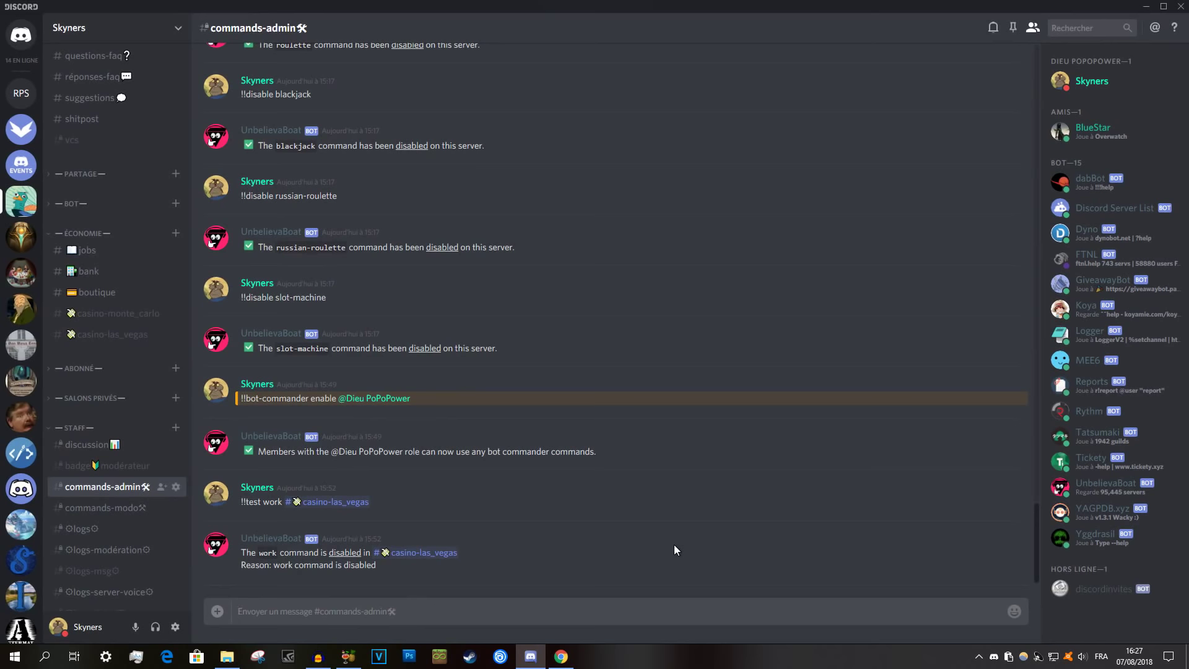
Switch to Chrome and open the Self-assignable roles page of the YAGPDB documentation.
{"action": "left_click", "coordinate": [561, 657]}
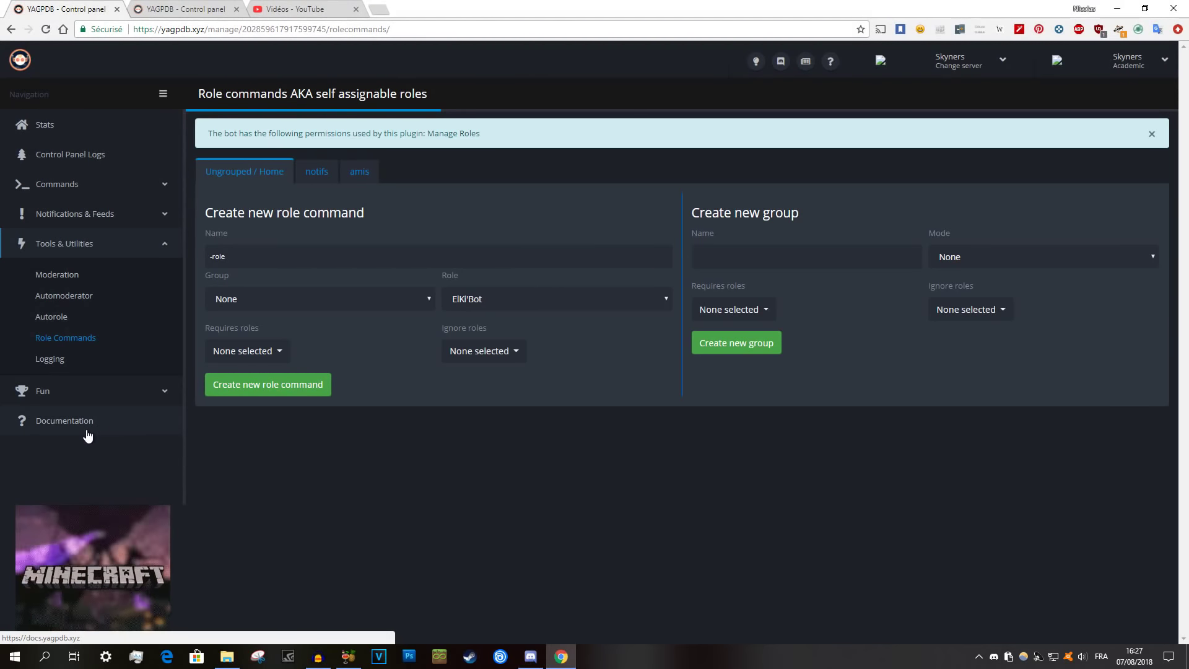
{"action": "left_click", "coordinate": [48, 422]}
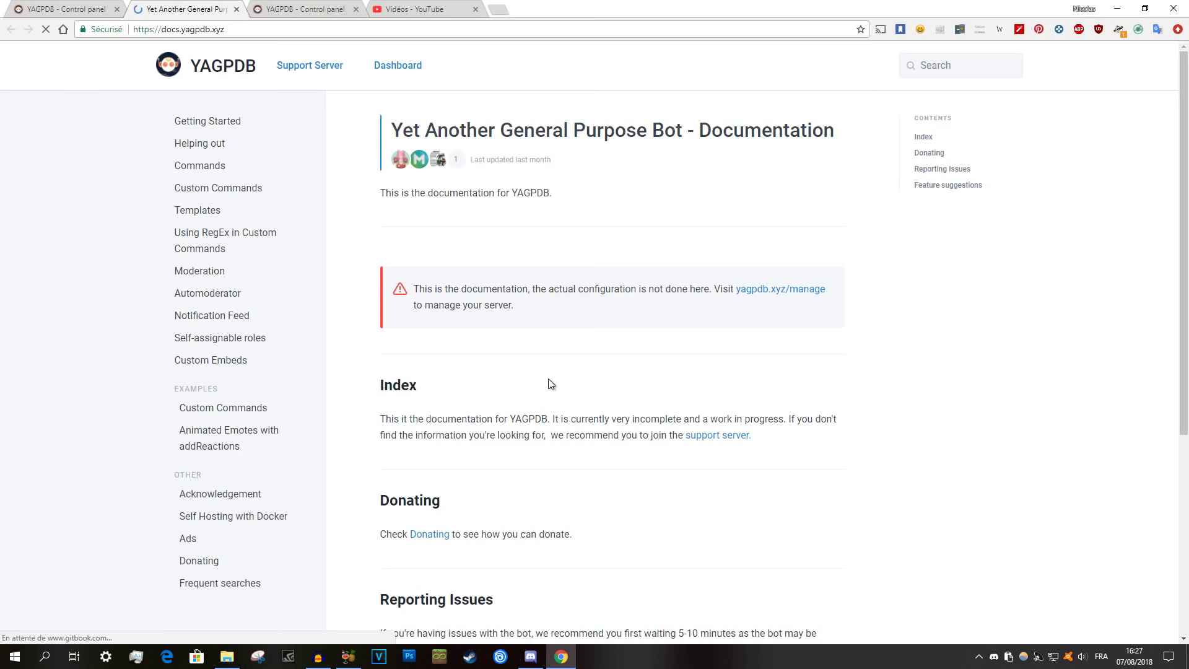
{"action": "left_click", "coordinate": [220, 339]}
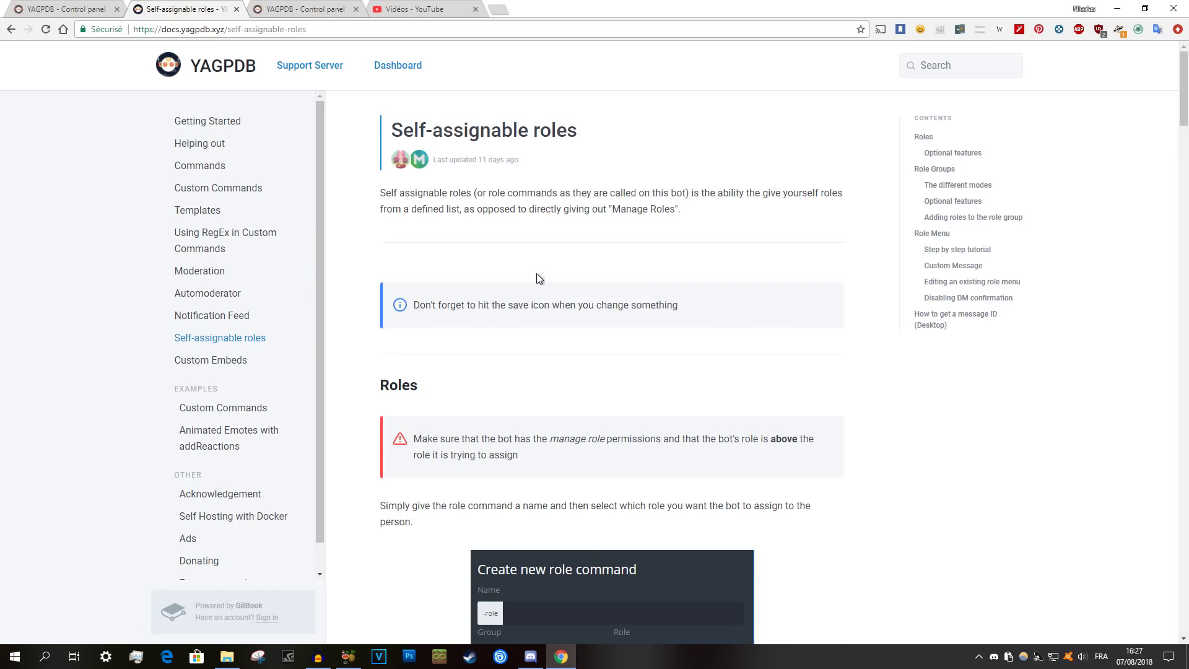
Examine the documentation on role commands, group modes and the role menu, up to the command that sets up a role menu.
{"action": "scroll", "coordinate": [529, 223], "scroll_direction": "down", "scroll_amount": 6}
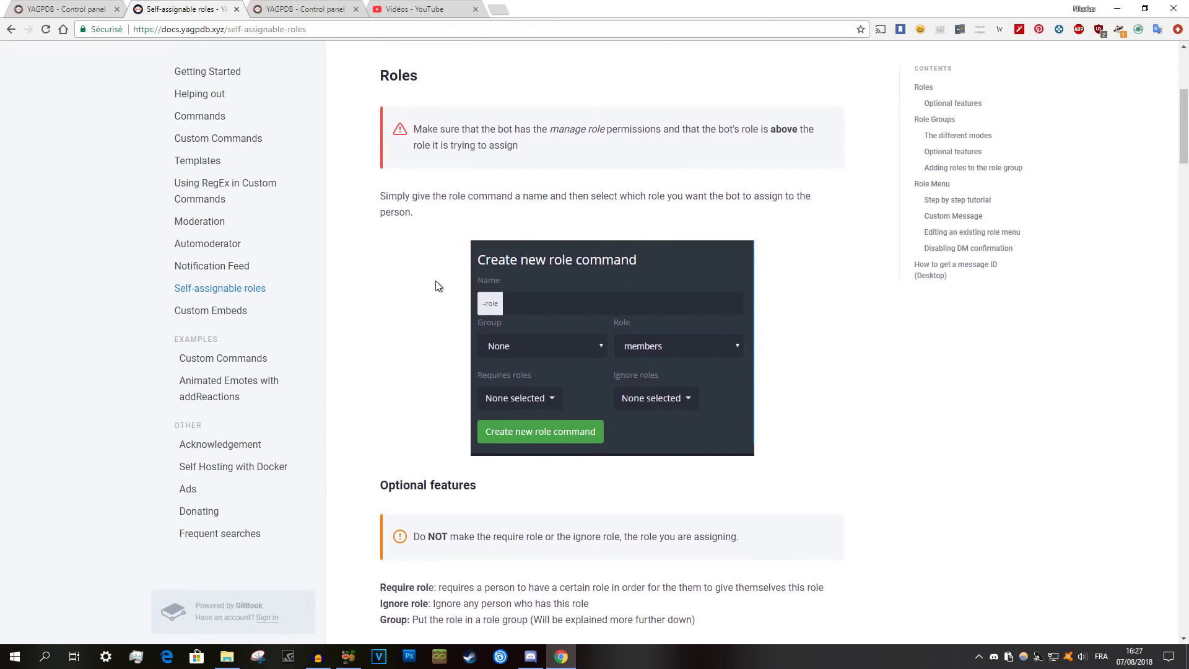
{"action": "scroll", "coordinate": [432, 294], "scroll_direction": "down", "scroll_amount": 6}
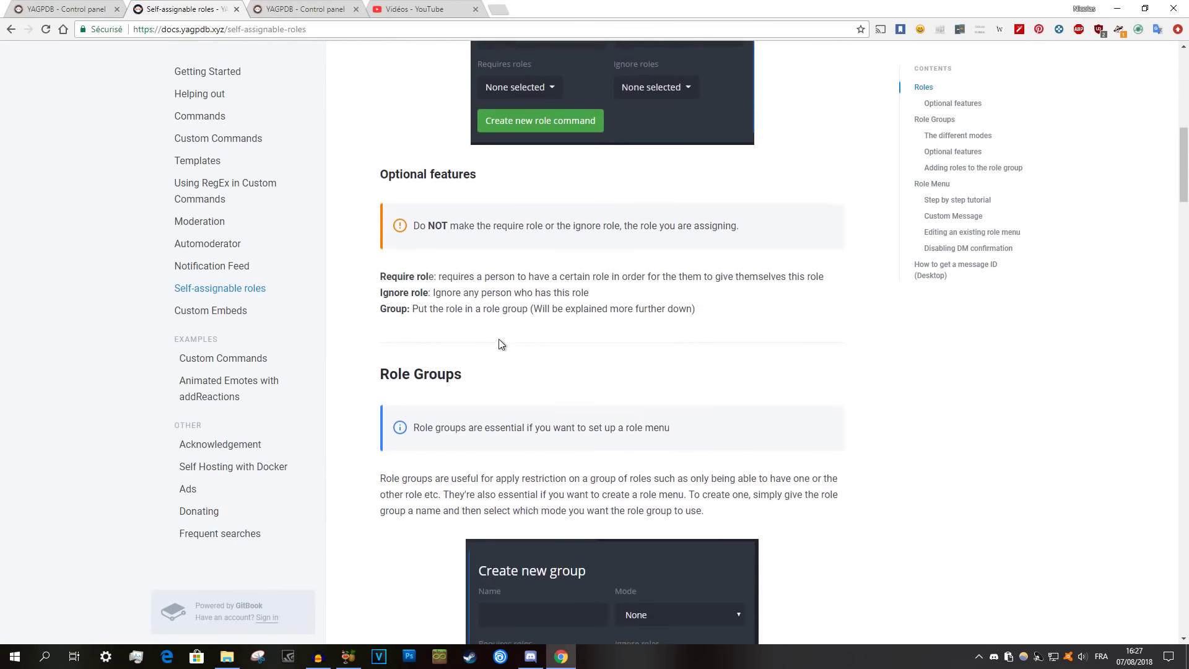
{"action": "scroll", "coordinate": [500, 340], "scroll_direction": "down", "scroll_amount": 10}
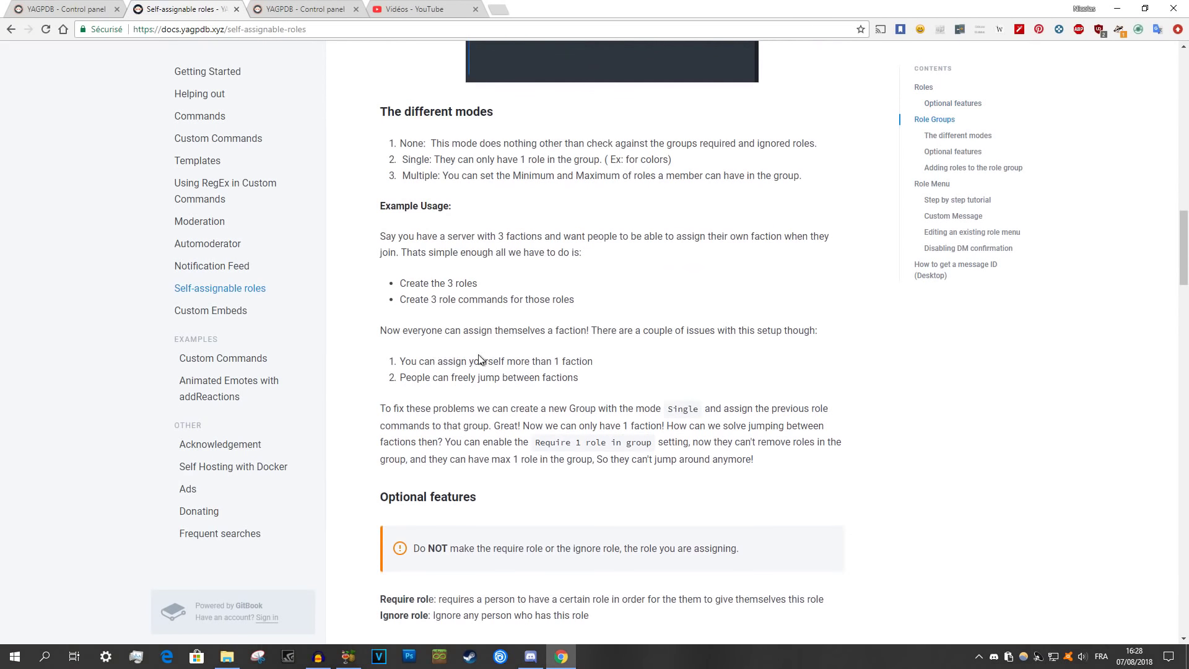
{"action": "scroll", "coordinate": [469, 285], "scroll_direction": "down", "scroll_amount": 8}
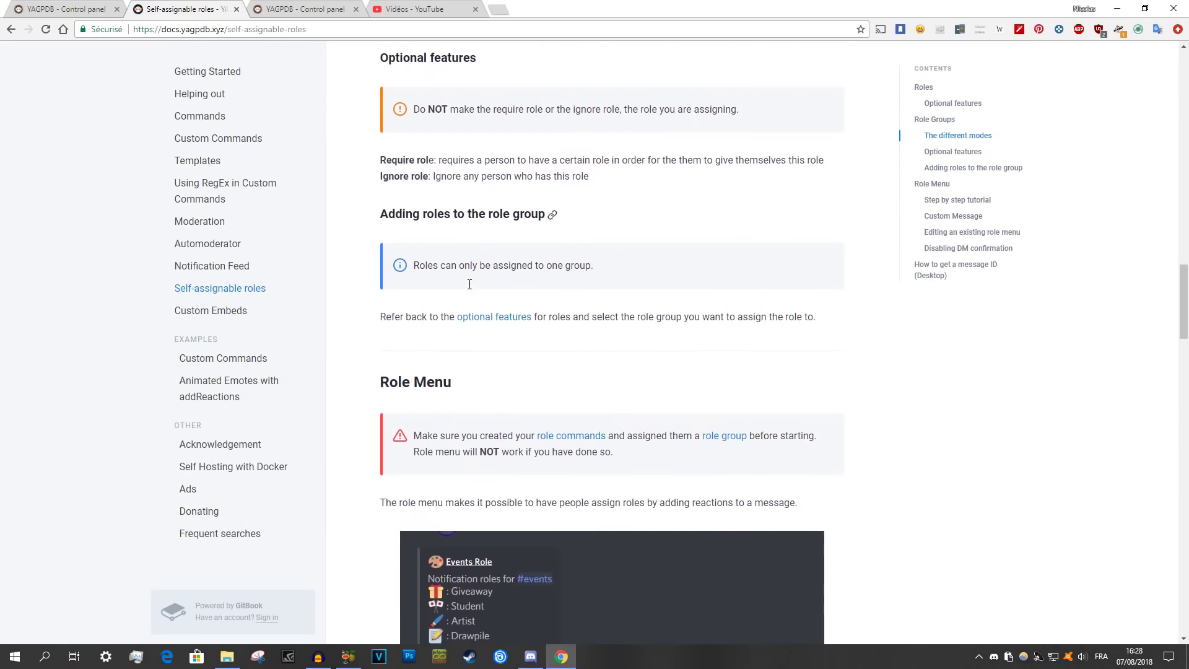
{"action": "scroll", "coordinate": [469, 287], "scroll_direction": "down", "scroll_amount": 3}
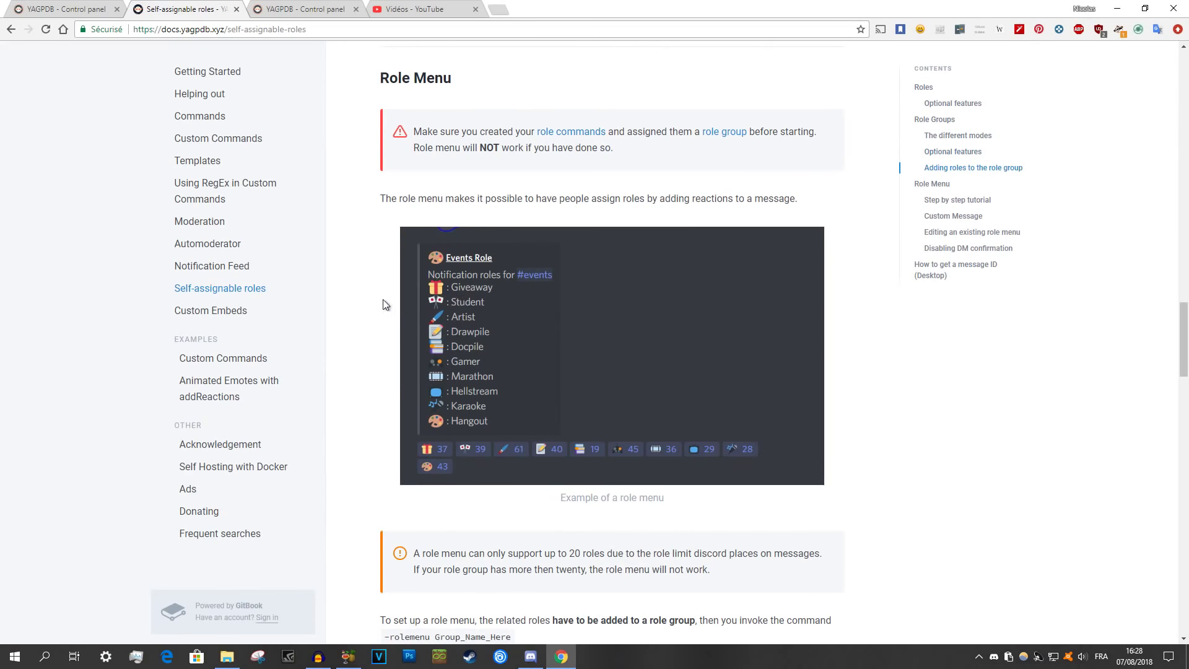
{"action": "scroll", "coordinate": [383, 300], "scroll_direction": "down", "scroll_amount": 4}
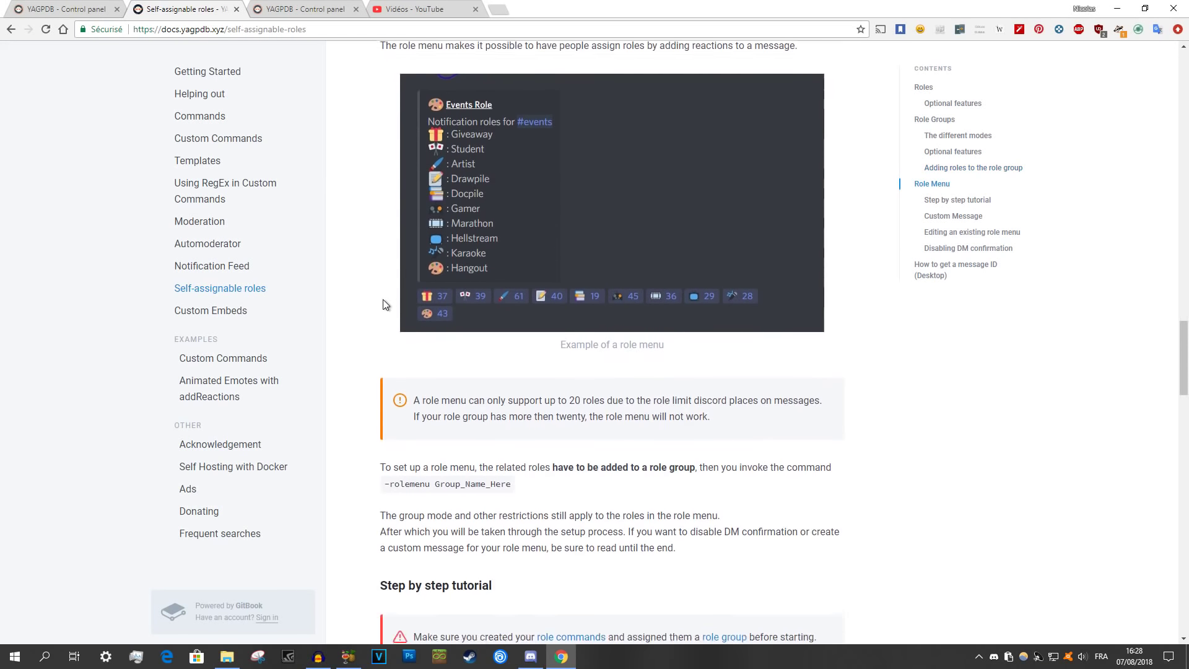
{"action": "scroll", "coordinate": [383, 299], "scroll_direction": "down", "scroll_amount": 1}
{"action": "left_click_drag", "start_coordinate": [389, 328], "coordinate": [430, 329]}
{"action": "left_click", "coordinate": [435, 355]}
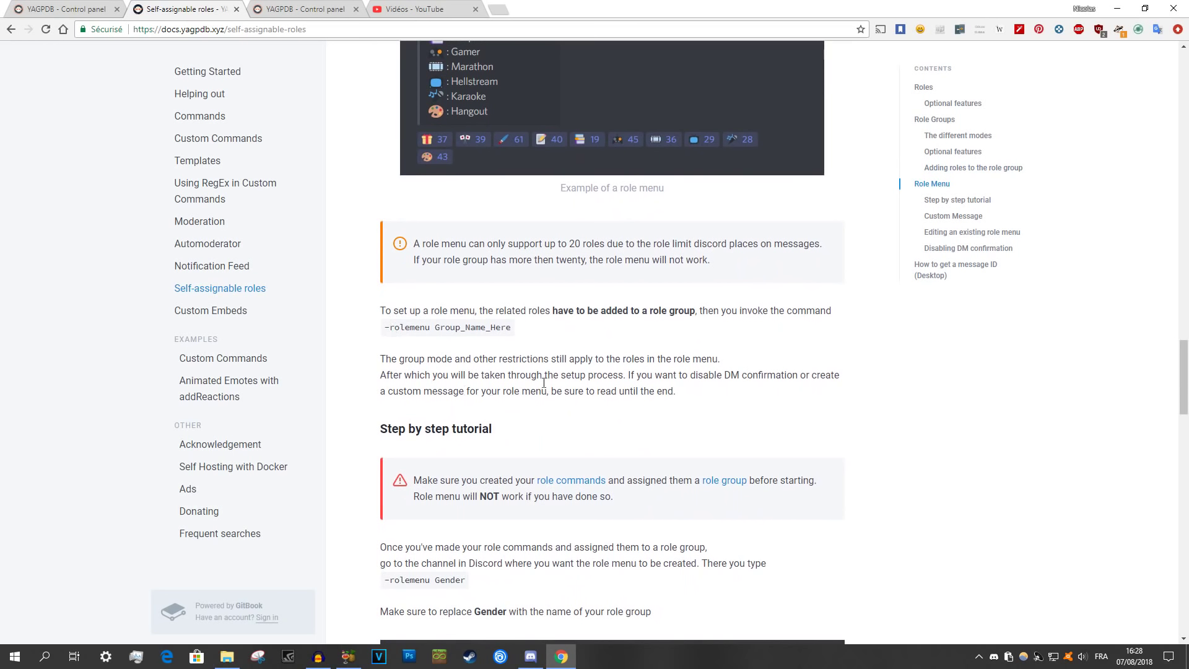
Switch back to Discord and send the command "-rolemenu amis" in the commands-admin channel.
{"action": "left_click", "coordinate": [1118, 8]}
{"action": "left_click", "coordinate": [401, 612]}
{"action": "type", "text": "-roleme"}
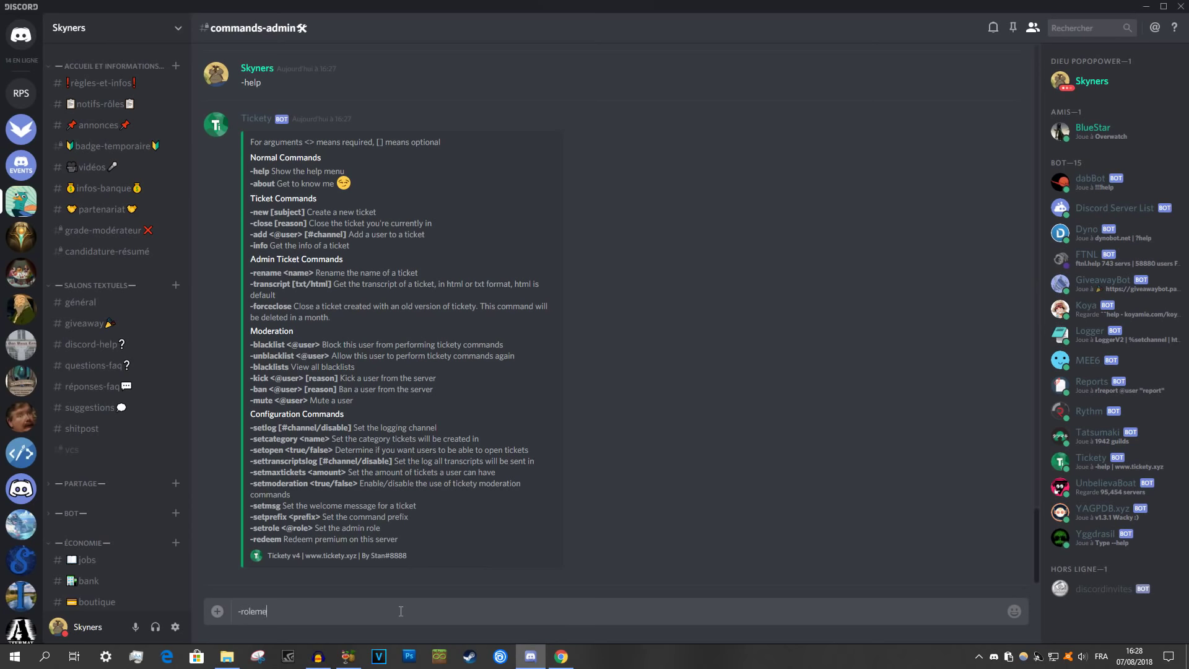
{"action": "type", "text": "nu amis"}
{"action": "key", "text": "Return"}
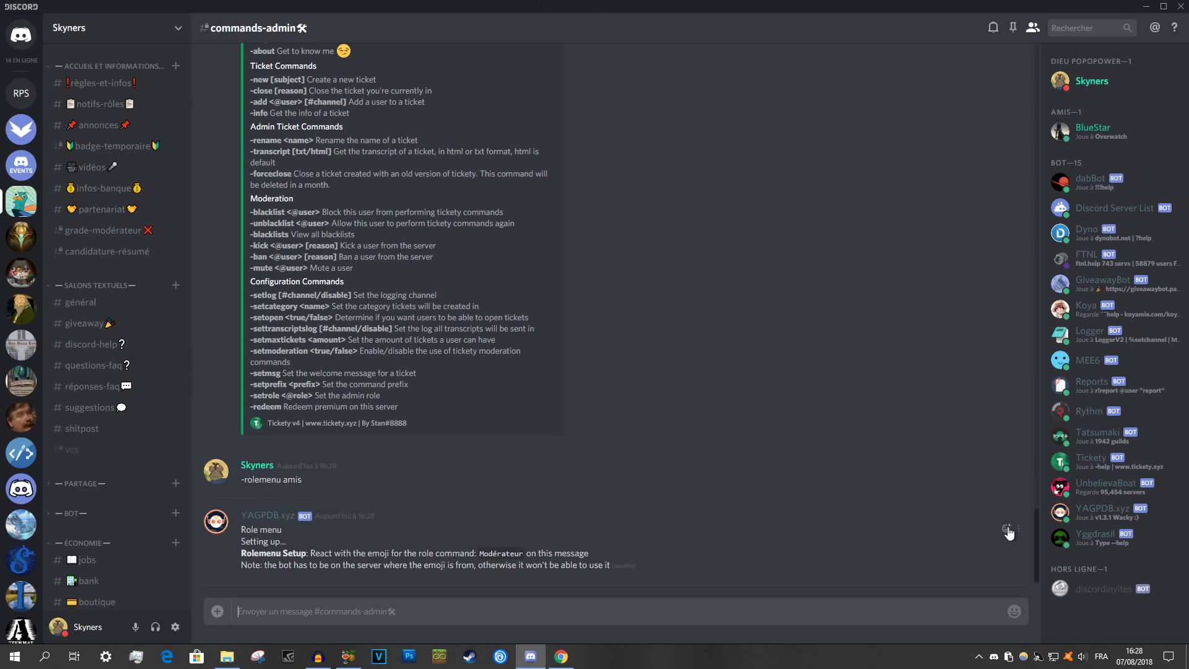
Assign one emoji reaction to Modérateur and a different one to Partenaire on the bot's setup message, withdrawing your own Modérateur reaction.
{"action": "left_click", "coordinate": [1008, 530]}
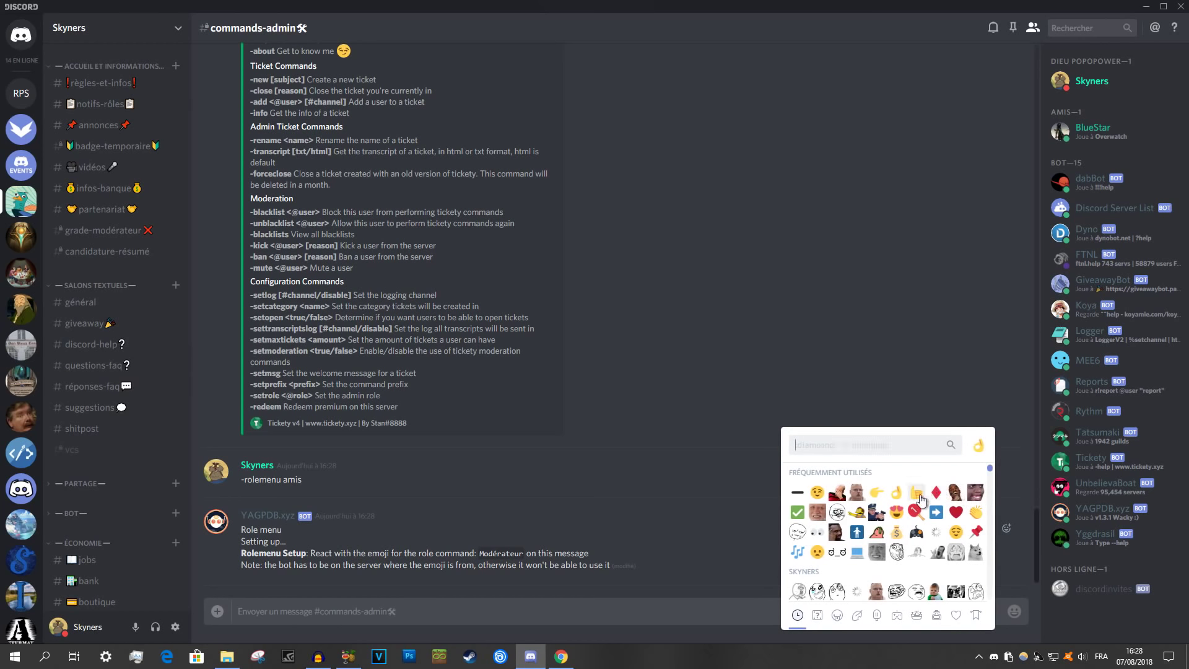
{"action": "left_click", "coordinate": [878, 515]}
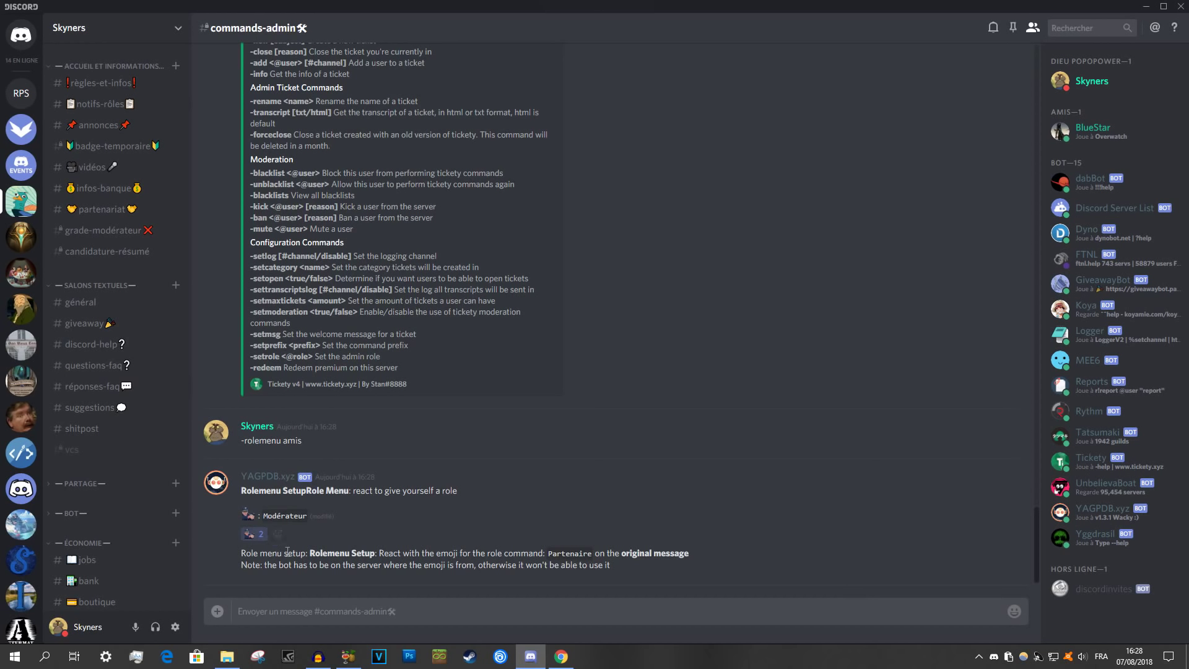
{"action": "left_click", "coordinate": [257, 534]}
{"action": "left_click", "coordinate": [1006, 491]}
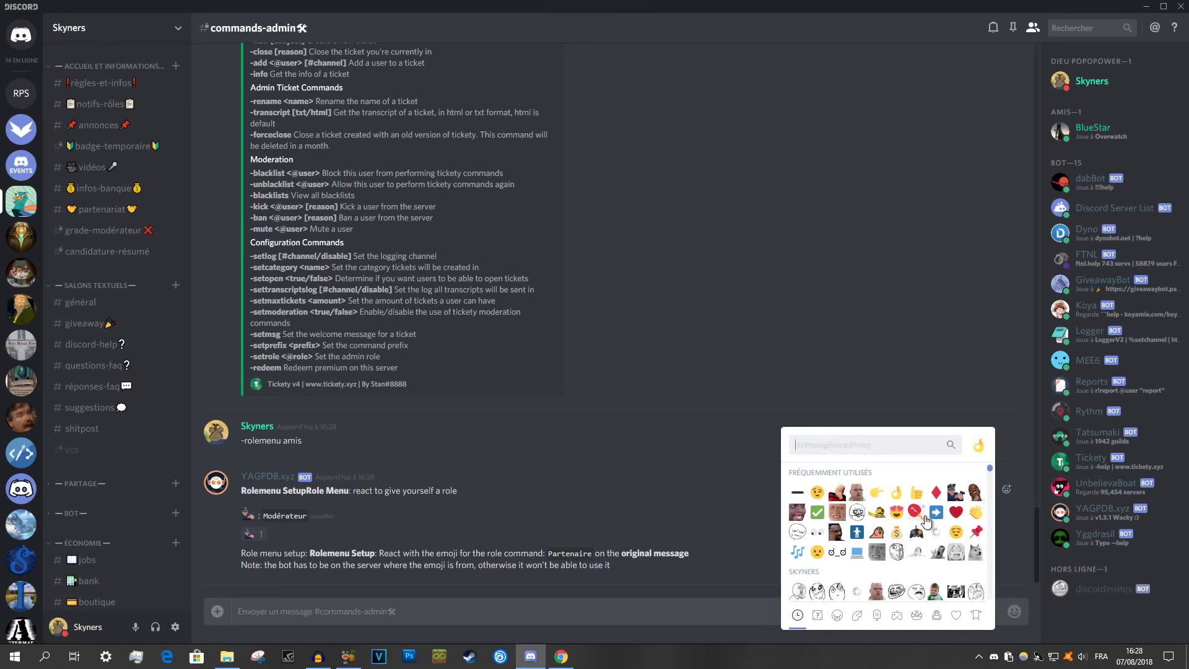
{"action": "left_click", "coordinate": [877, 533]}
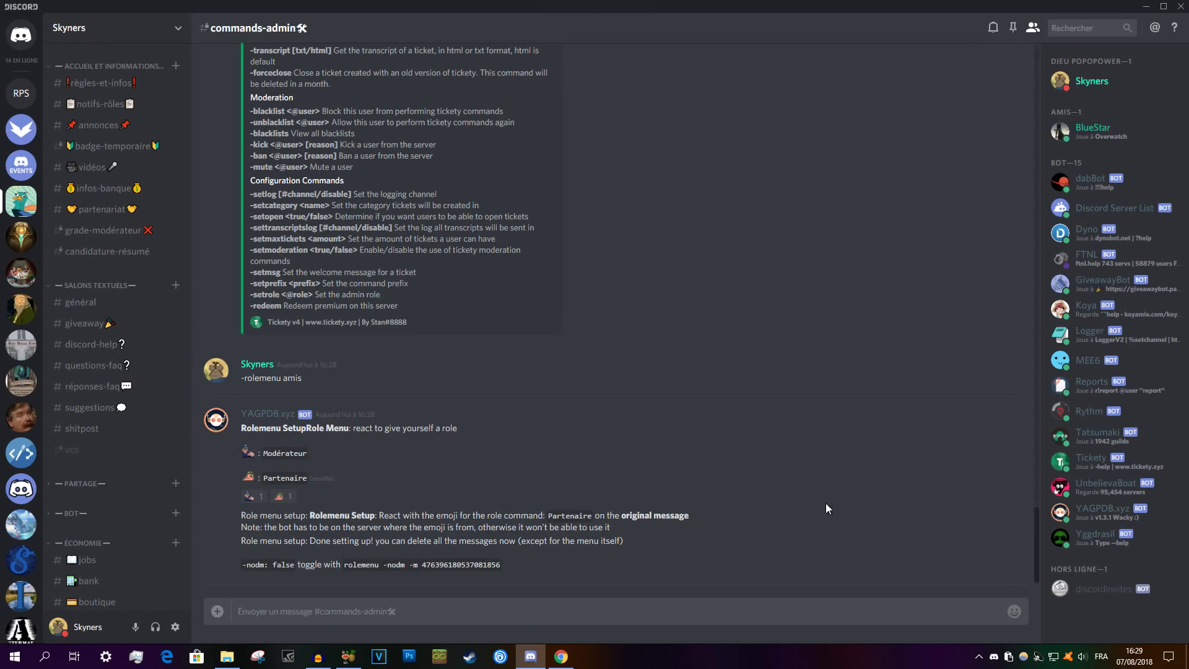
Test the role menu by toggling the Modérateur and Partenaire reactions, and check the bot's private messages.
{"action": "left_click", "coordinate": [253, 497]}
{"action": "left_click", "coordinate": [254, 496]}
{"action": "left_click", "coordinate": [280, 496]}
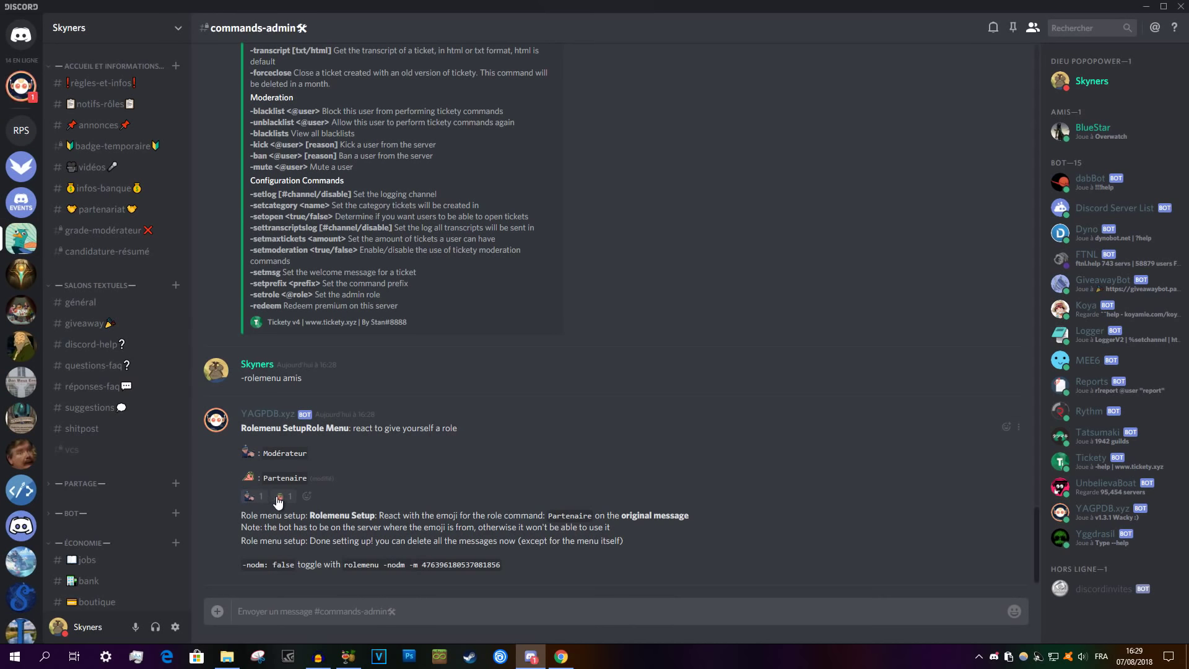
{"action": "left_click", "coordinate": [284, 499]}
{"action": "left_click", "coordinate": [21, 87]}
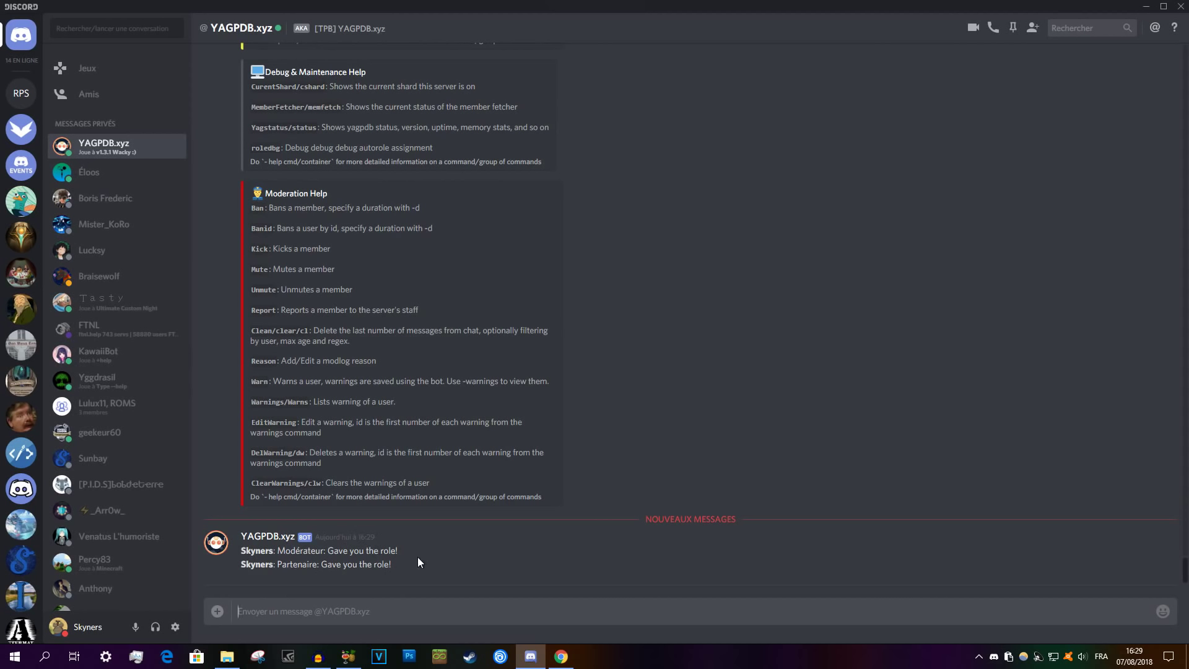
Return to the server's role menu, react for Modérateur again and check the bot's private reply.
{"action": "left_click", "coordinate": [21, 199]}
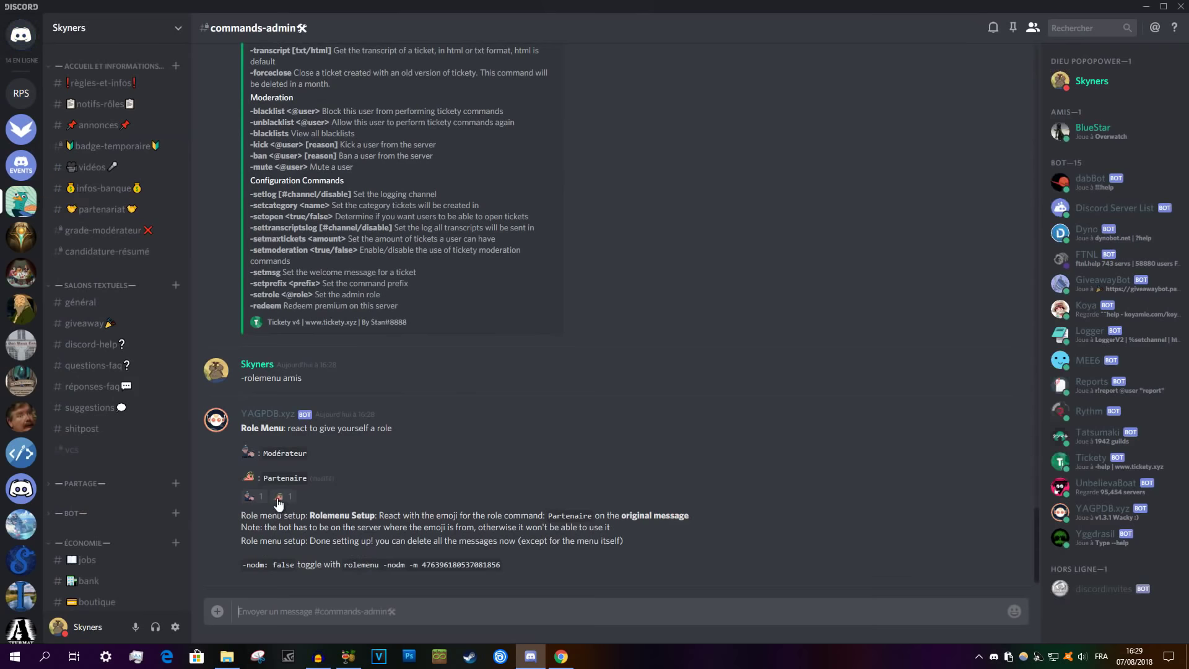
{"action": "left_click", "coordinate": [252, 495]}
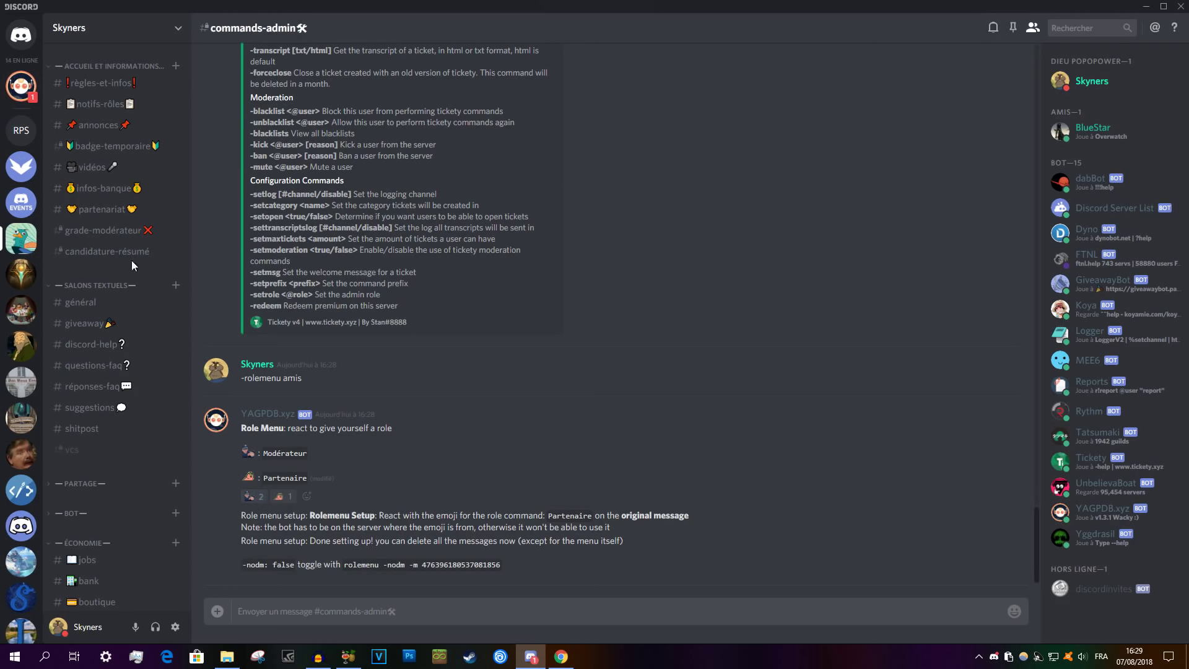
{"action": "left_click", "coordinate": [21, 87]}
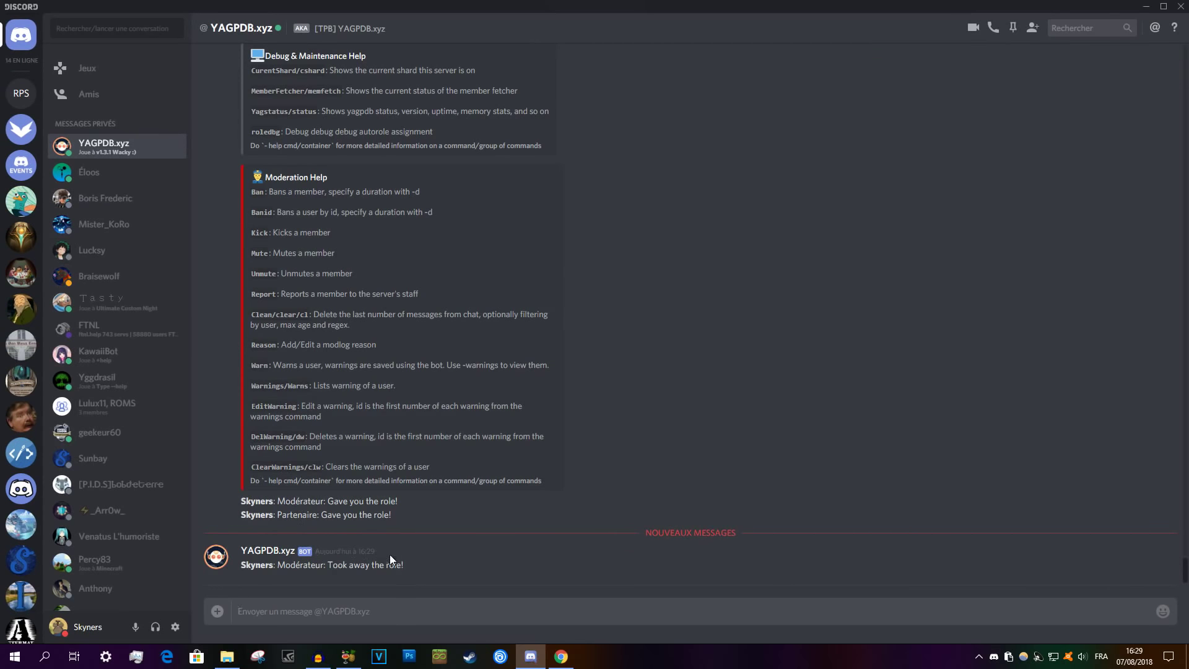
Return to the server's commands-admin channel and remove the Partenaire role from your own member profile.
{"action": "left_click", "coordinate": [21, 200]}
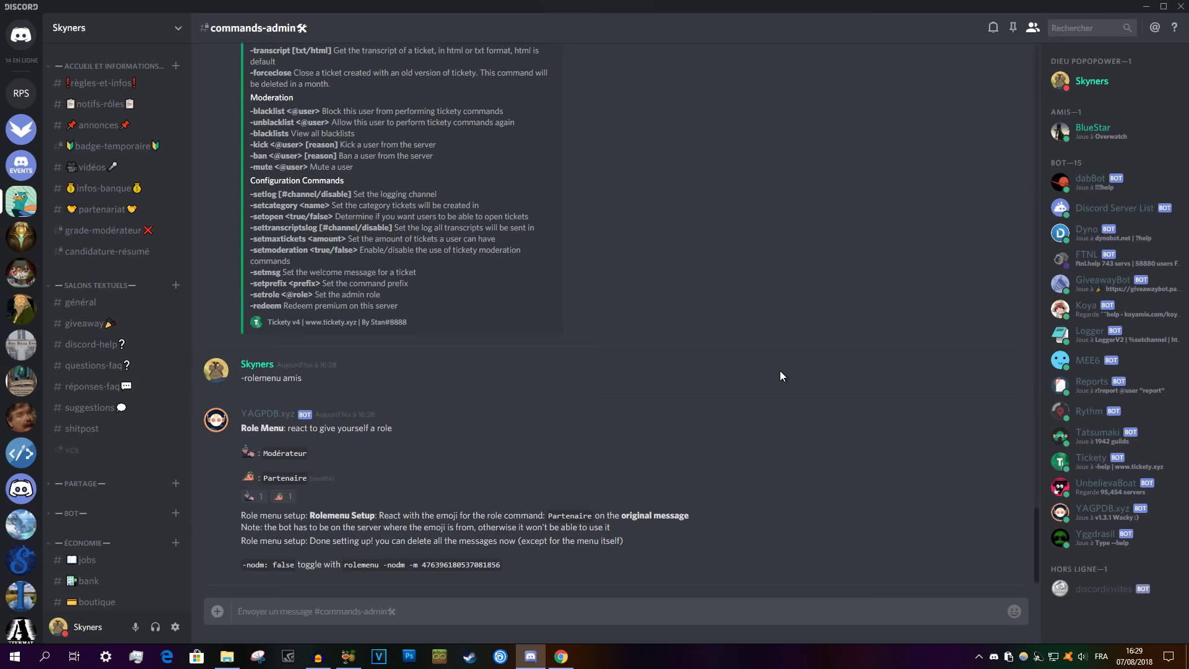
{"action": "left_click", "coordinate": [1093, 82]}
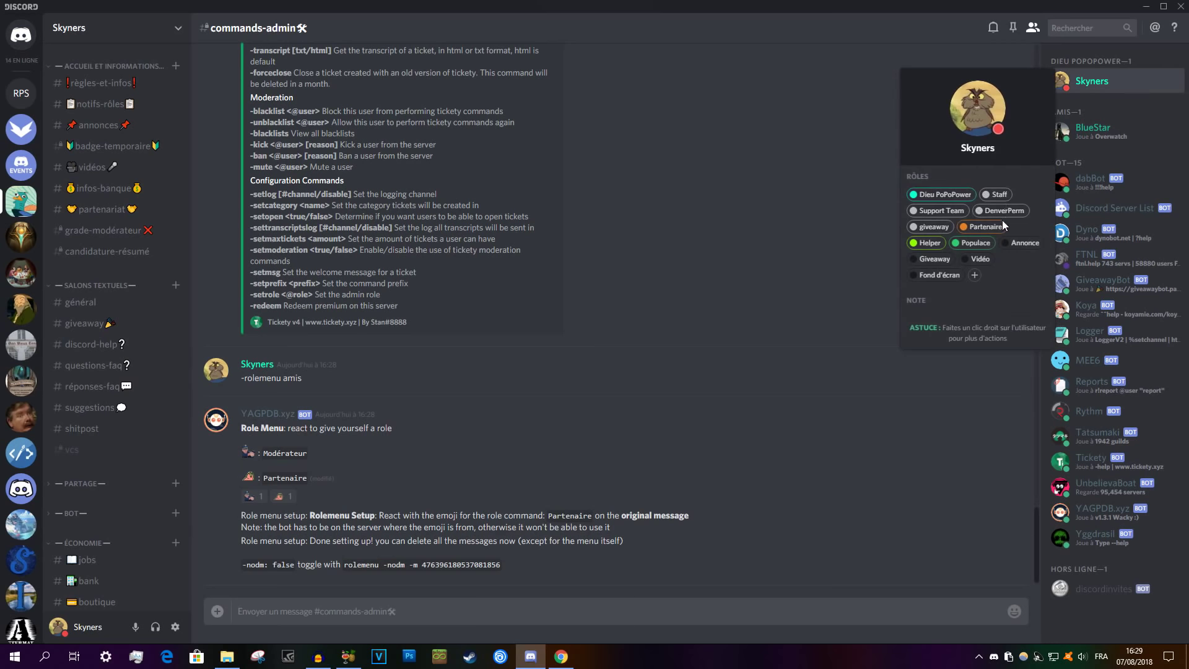
{"action": "left_click", "coordinate": [964, 227]}
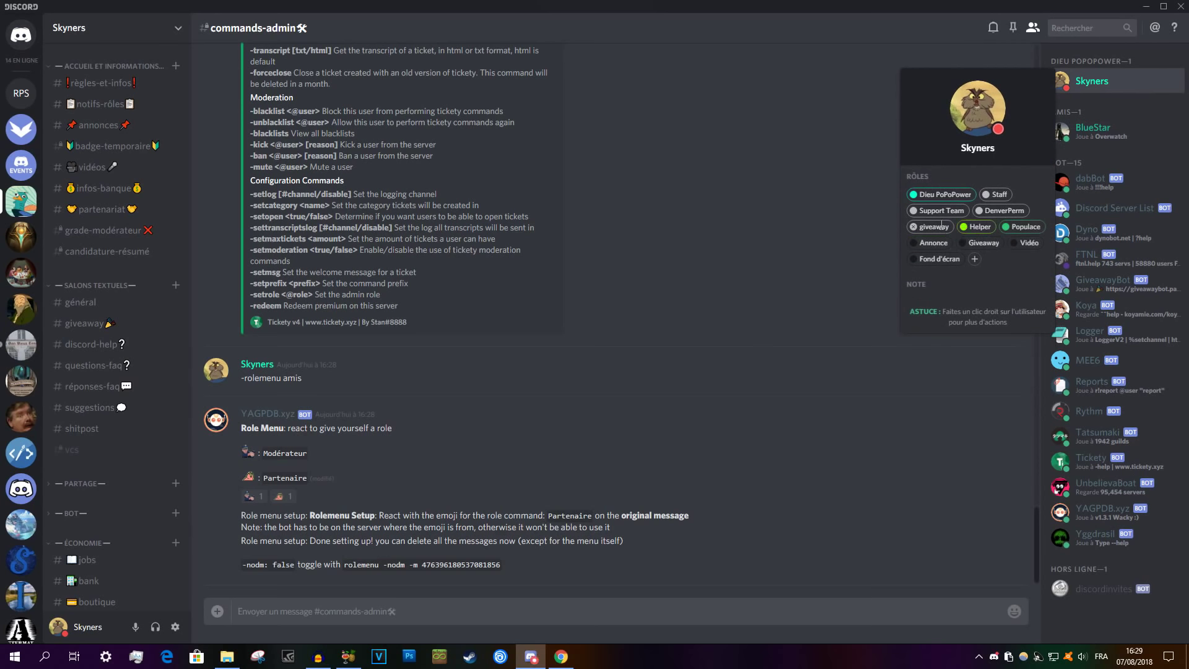
{"action": "left_click", "coordinate": [656, 366]}
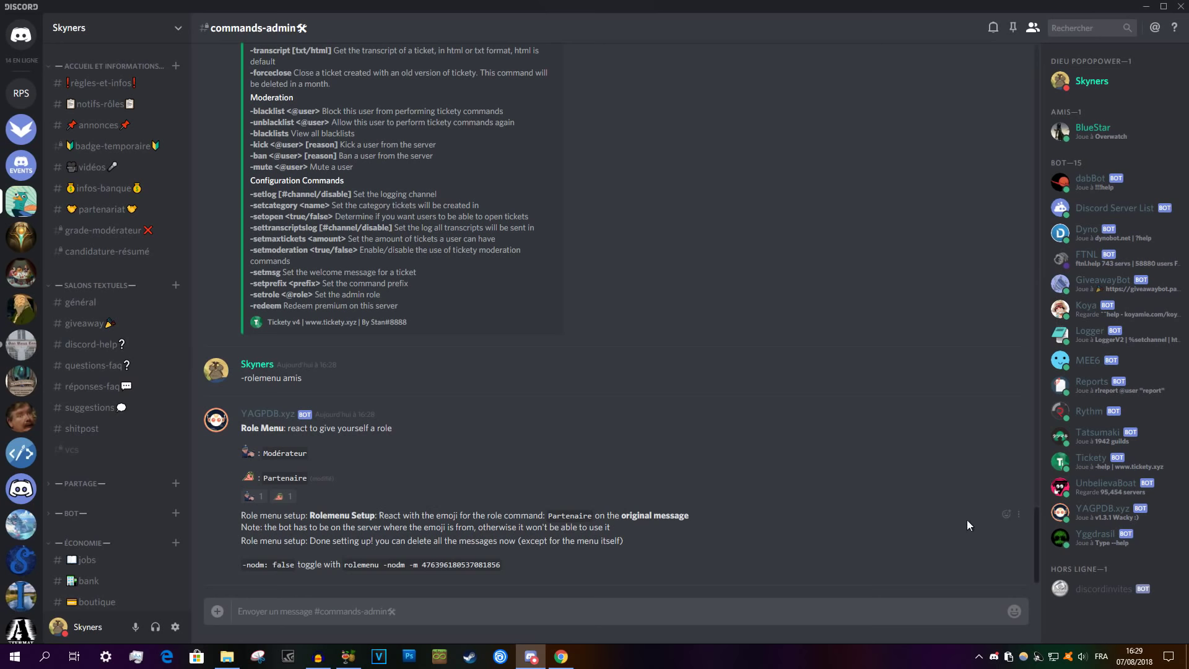
Delete the bot's leftover role menu setup messages below the role menu, keeping the menu message itself.
{"action": "left_click", "coordinate": [1022, 517]}
{"action": "left_click", "coordinate": [1010, 558]}
{"action": "left_click", "coordinate": [1024, 537]}
{"action": "left_click", "coordinate": [1019, 591]}
{"action": "left_click", "coordinate": [688, 428]}
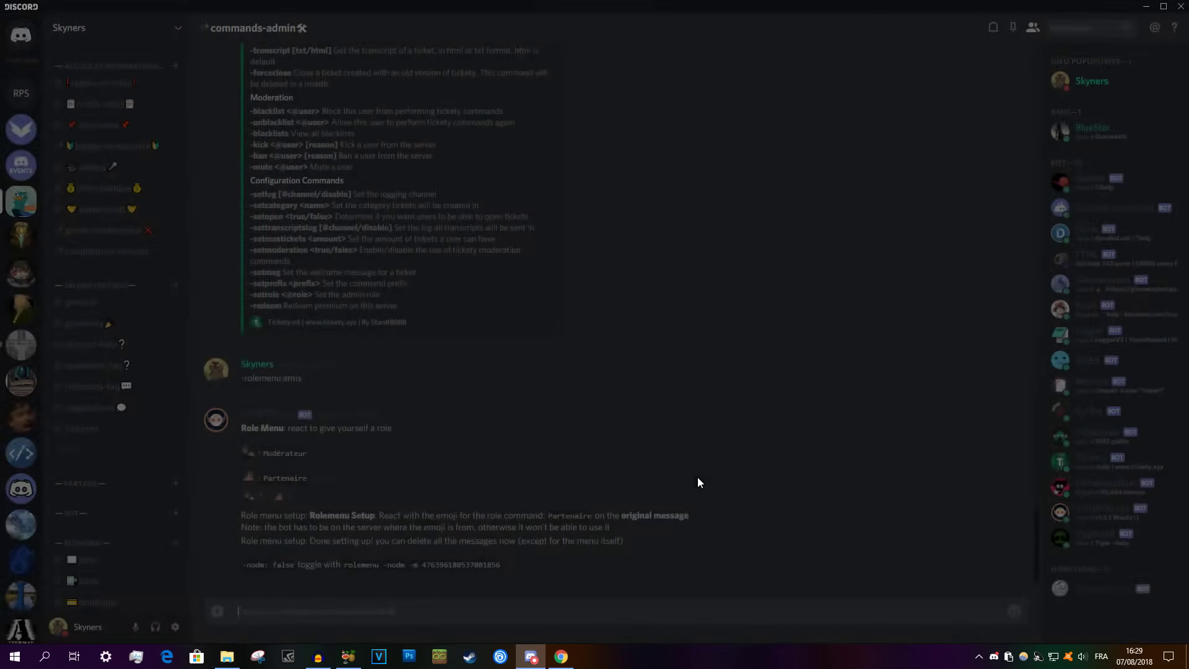
{"action": "left_click", "coordinate": [1019, 552]}
{"action": "left_click", "coordinate": [1019, 606]}
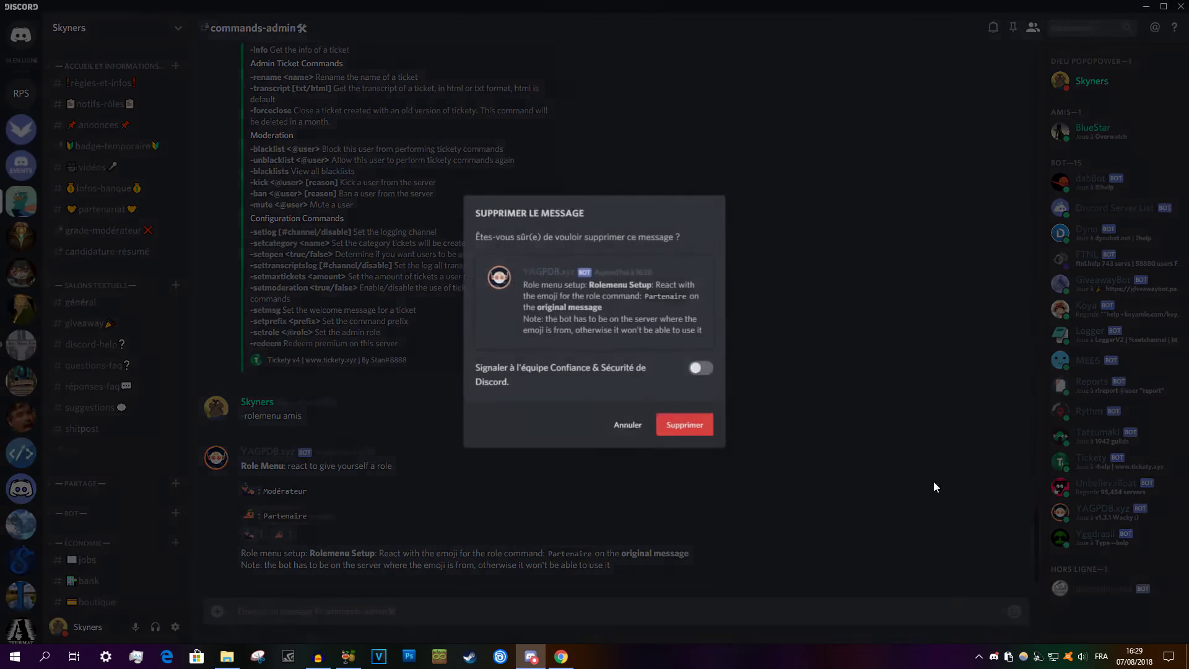
{"action": "left_click", "coordinate": [716, 436]}
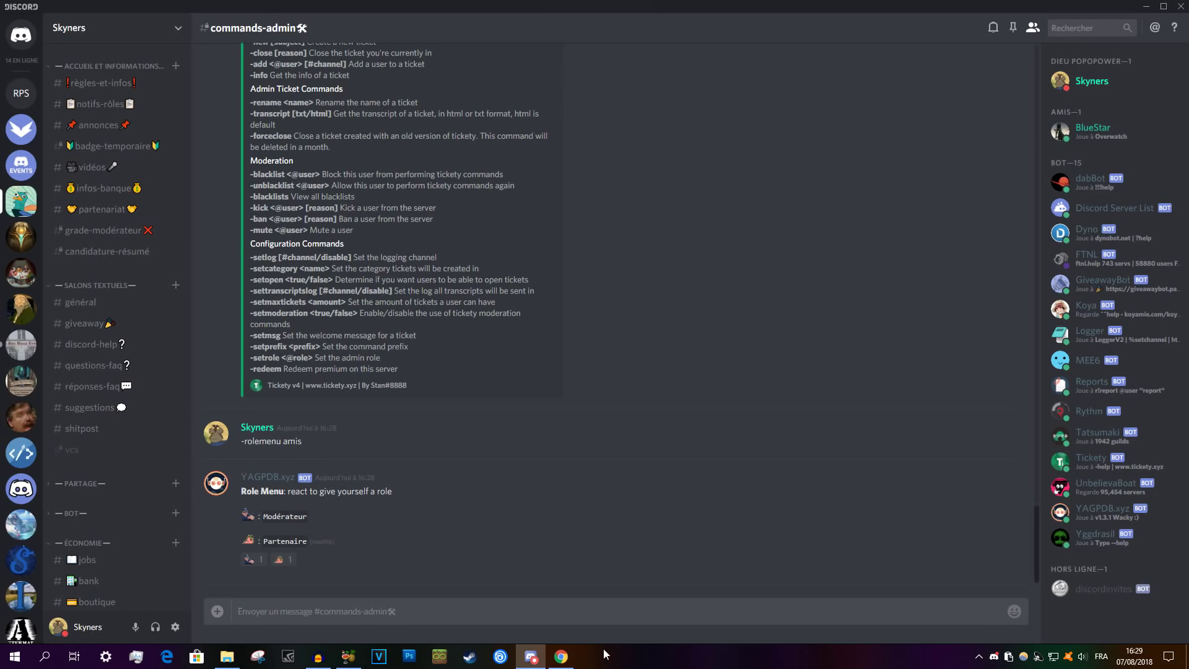
{"action": "mouse_move", "coordinate": [564, 665]}
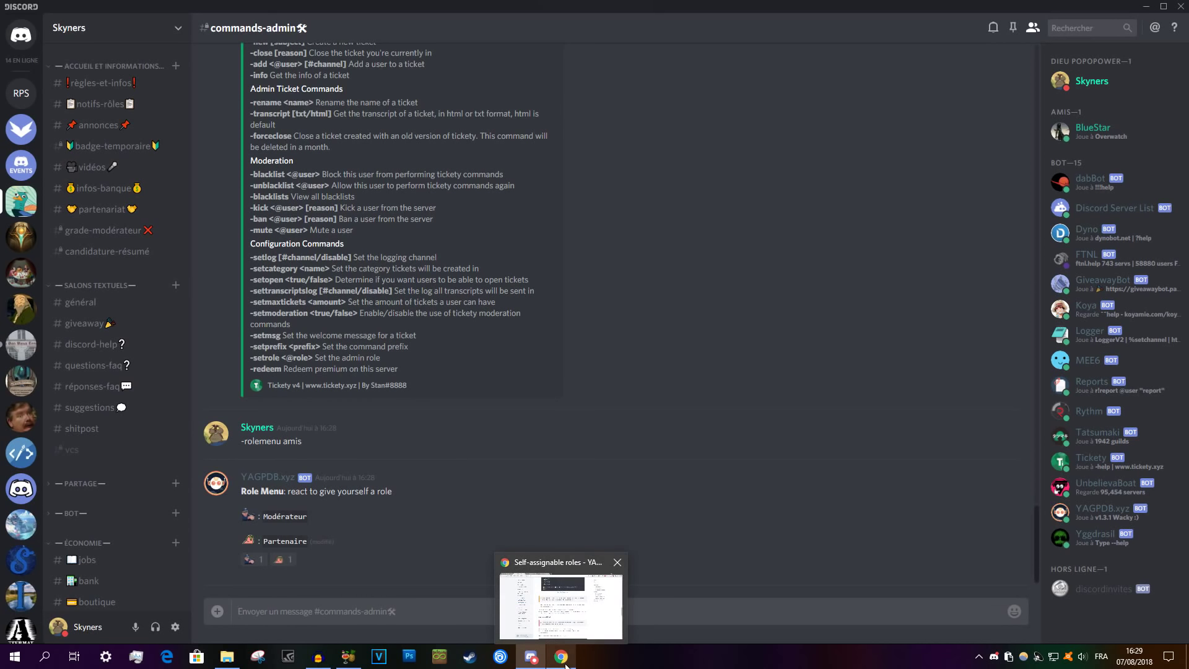
{"action": "left_click", "coordinate": [563, 658]}
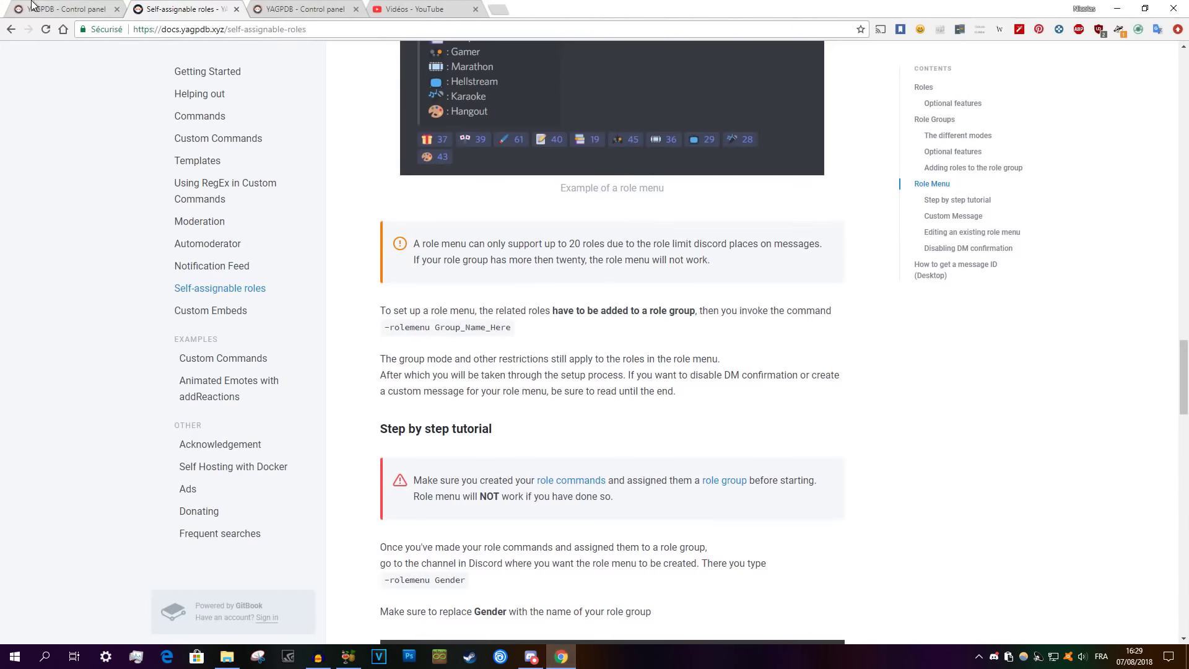
{"action": "key", "text": "ctrl+shift+Tab"}
{"action": "key", "text": "alt+Tab"}
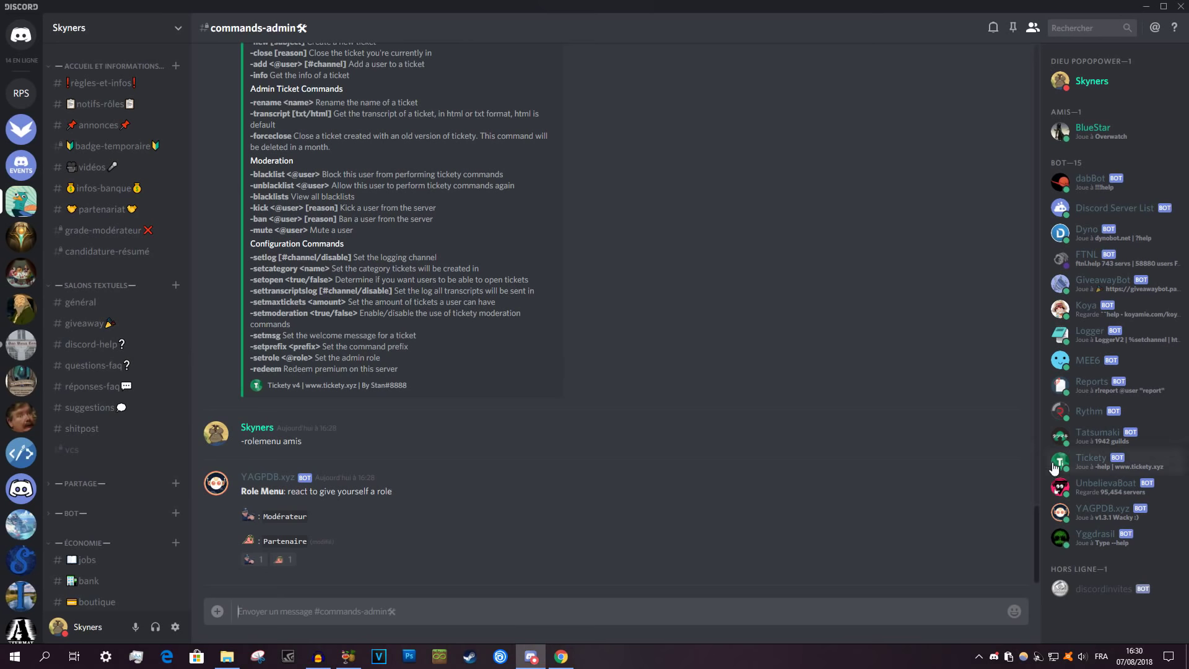
Delete the bot's role menu message and the "-rolemenu amis" command message from the channel.
{"action": "left_click", "coordinate": [1019, 490]}
{"action": "left_click", "coordinate": [1016, 553]}
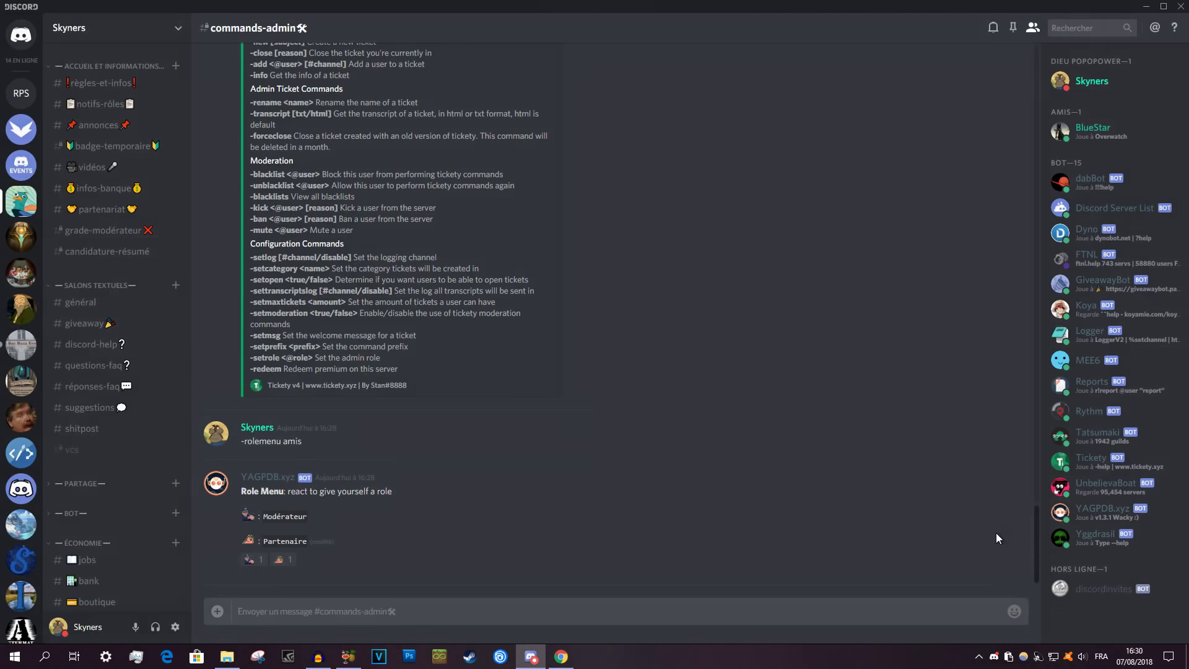
{"action": "left_click", "coordinate": [684, 443]}
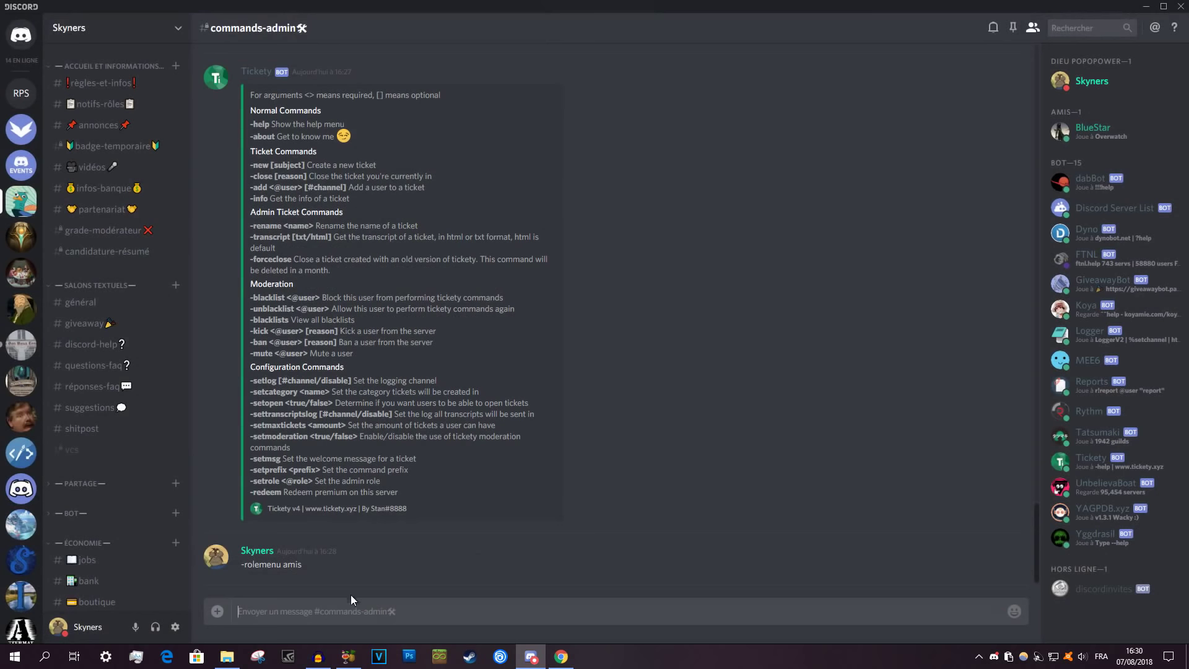
{"action": "left_click", "coordinate": [1018, 565]}
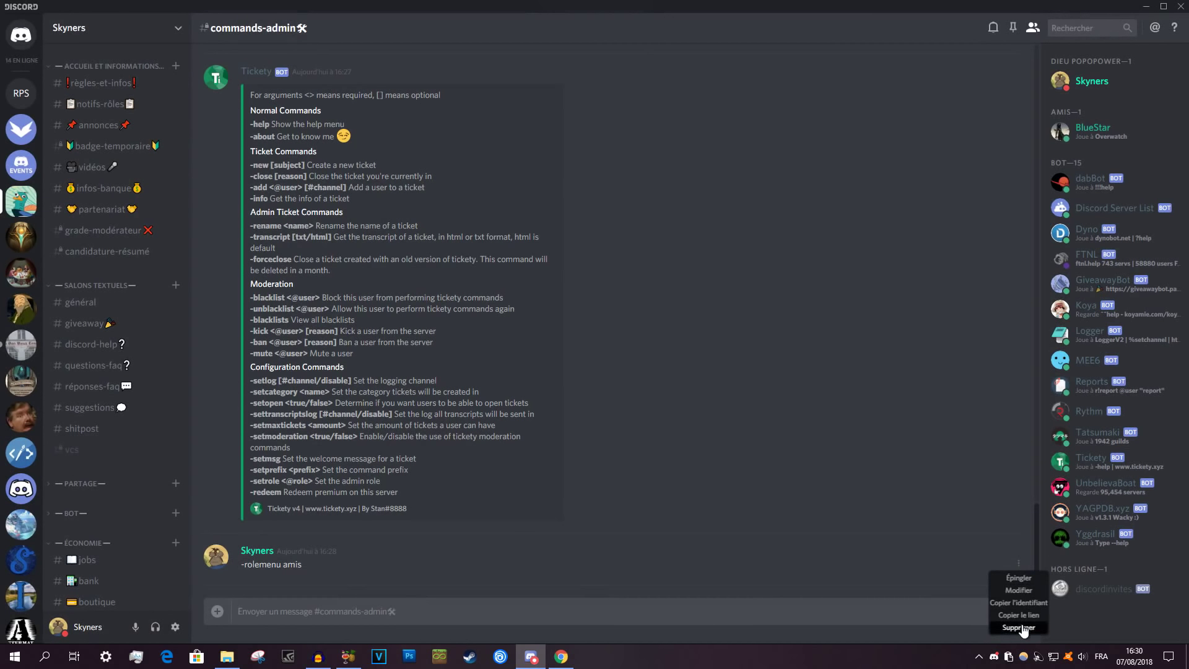
{"action": "left_click", "coordinate": [1019, 629]}
{"action": "left_click", "coordinate": [689, 384]}
Send "-rolemenu amis" to start another role menu setup, and abort it by sending "cancel".
{"action": "type", "text": "-rolemenu"}
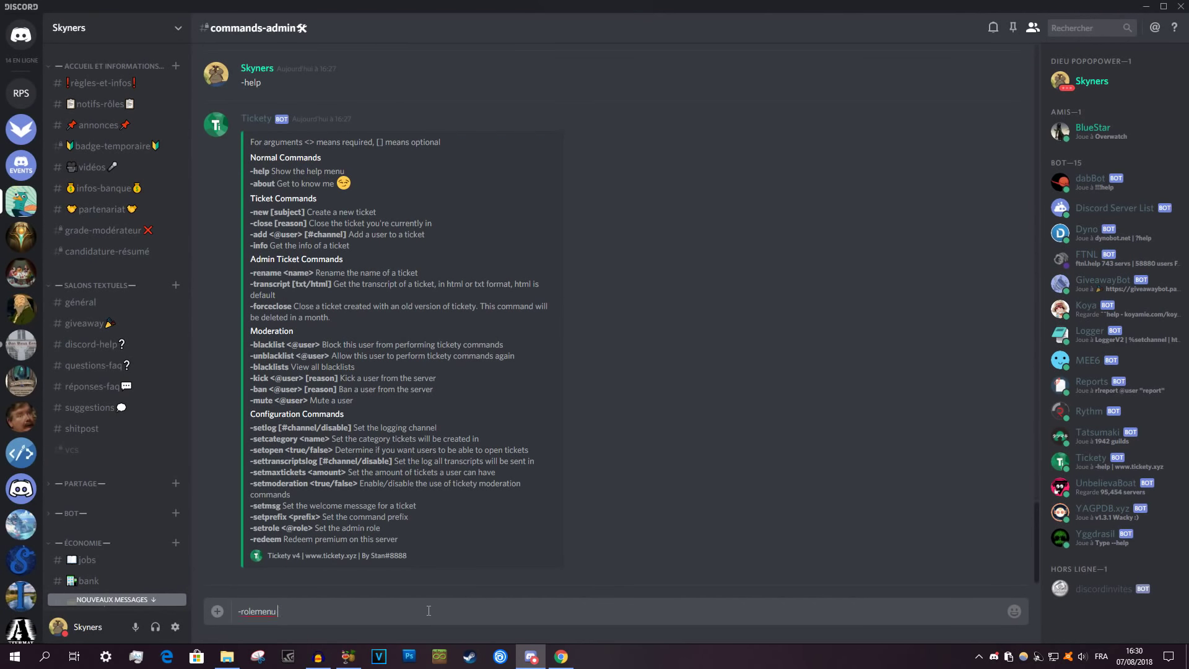
{"action": "type", "text": " amis"}
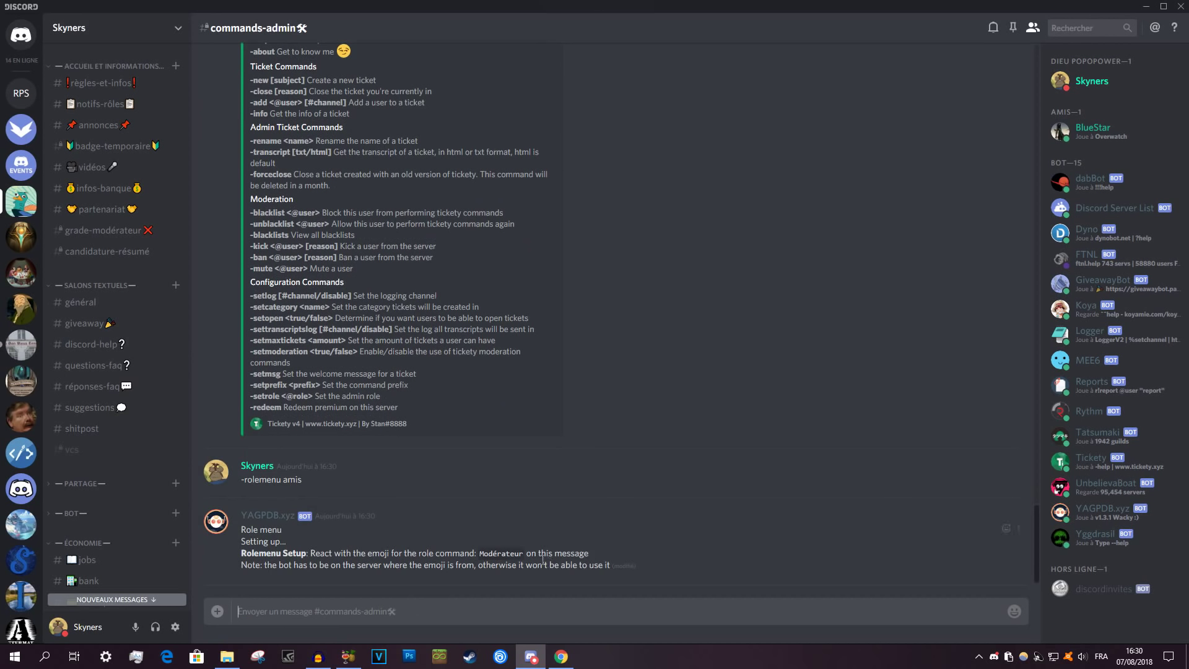
{"action": "type", "text": "cac"}
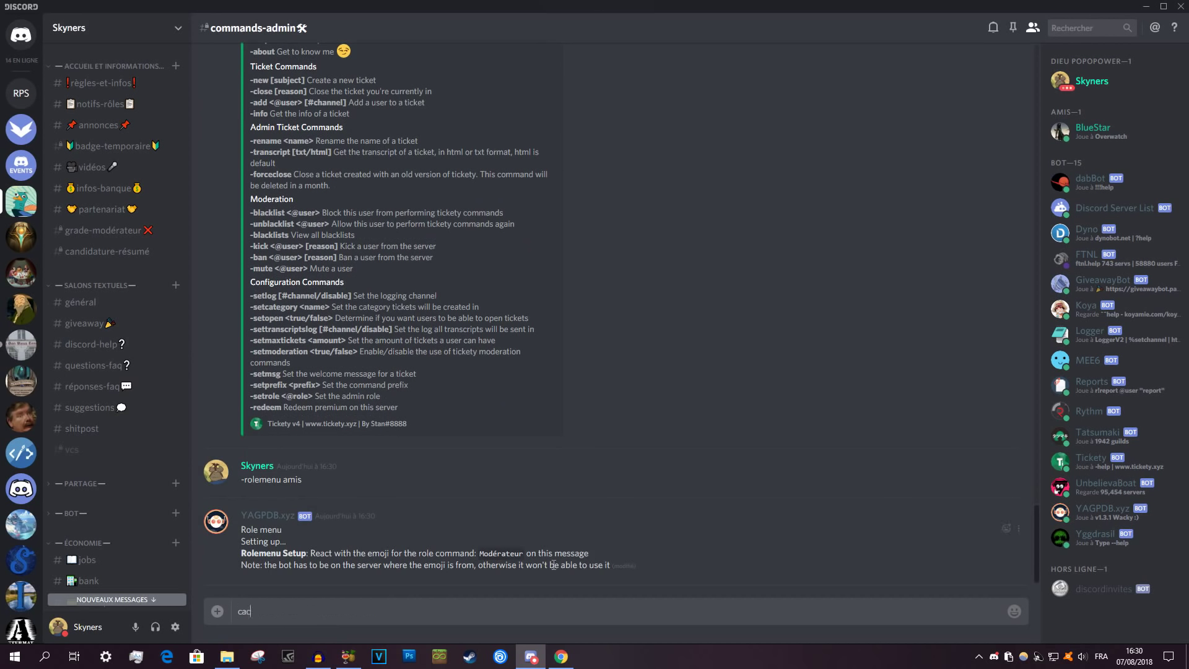
{"action": "type", "text": "ncel"}
{"action": "key", "text": "Return"}
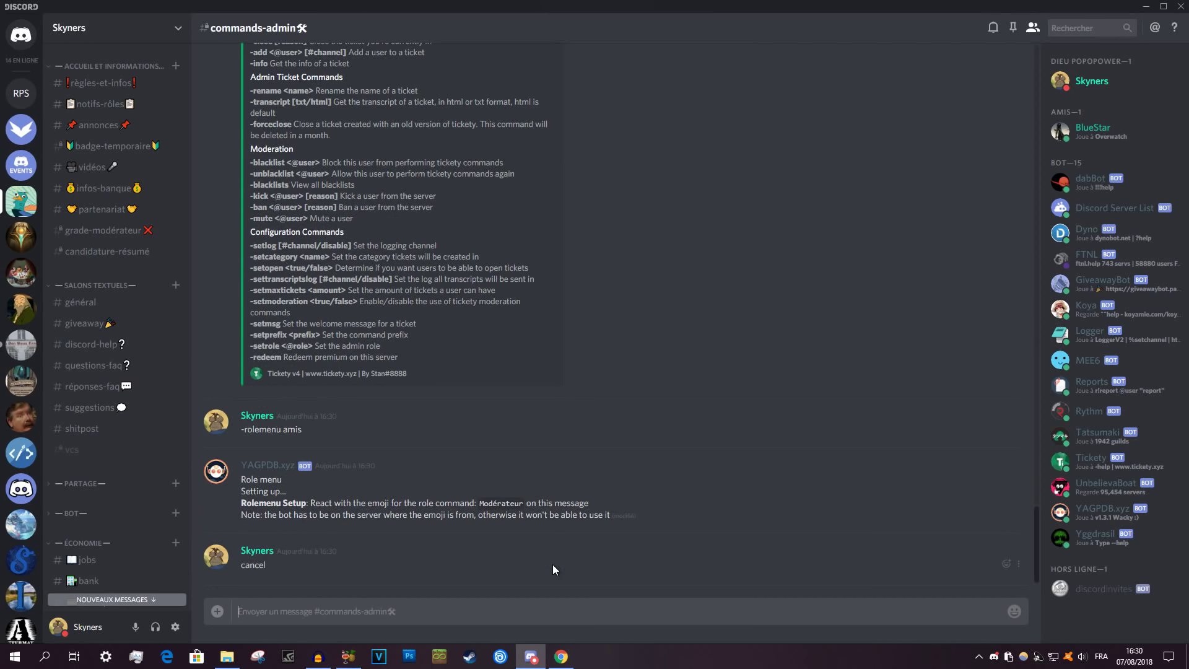
Clear the aborted setup's messages from the commands-admin channel with the "?purge" command.
{"action": "type", "text": "?purh"}
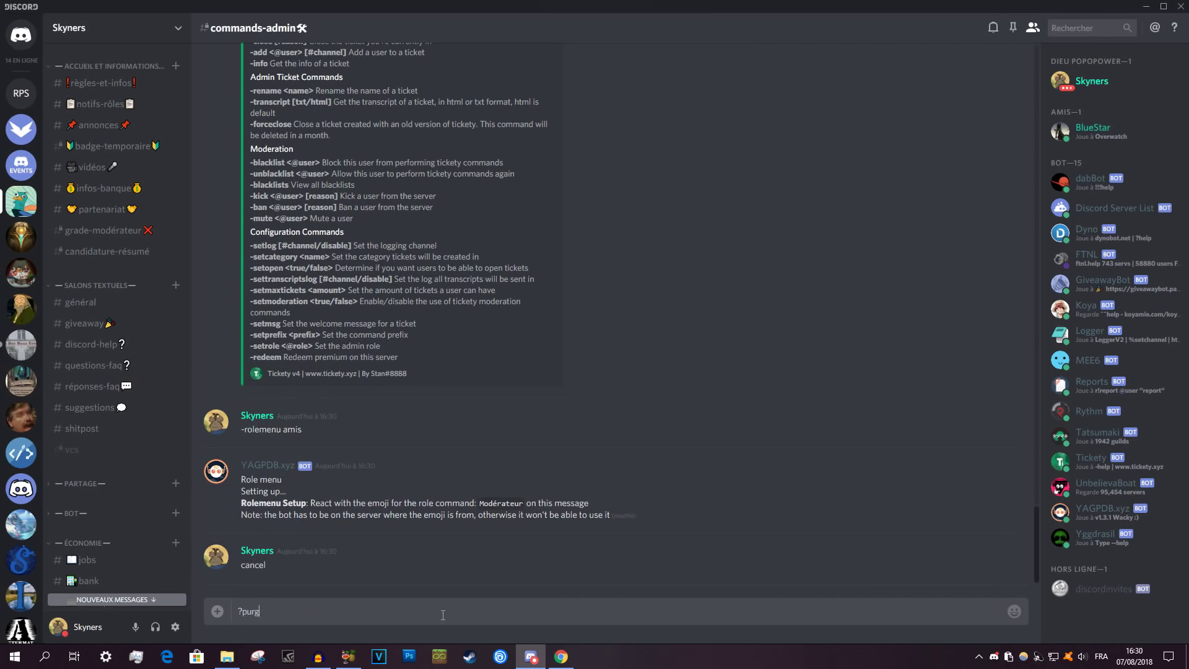
{"action": "key", "text": "Return"}
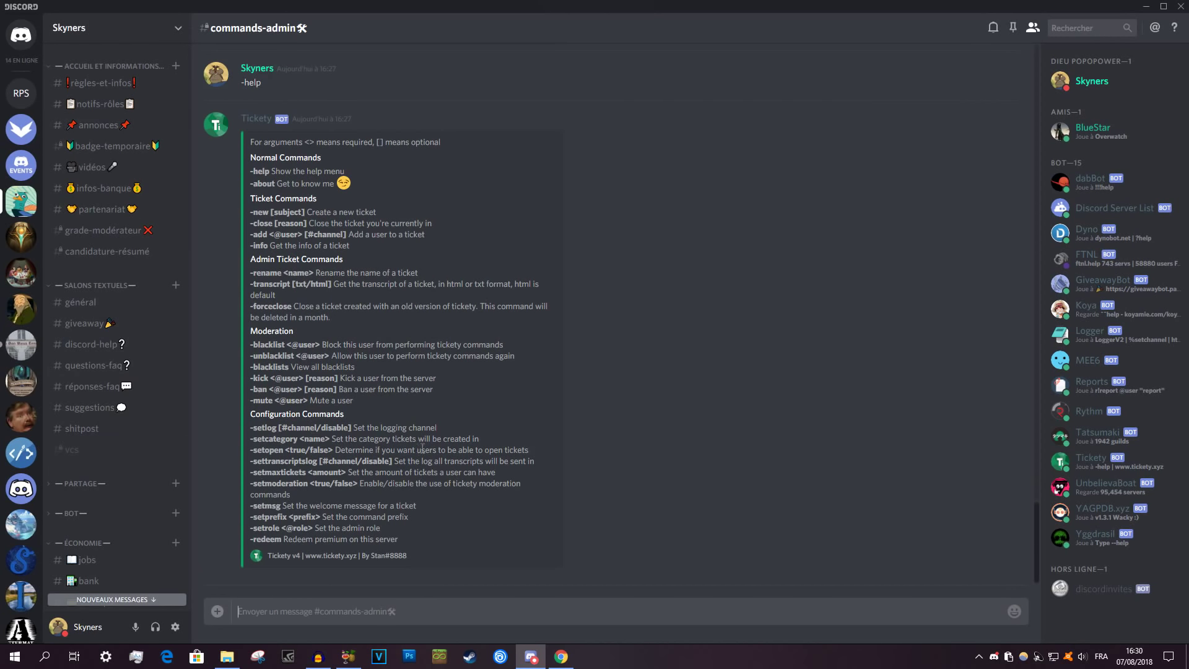
Switch to the YAGPDB control panel in Chrome and delete the Modérateur and Partenaire role commands from the amis group.
{"action": "left_click", "coordinate": [571, 664]}
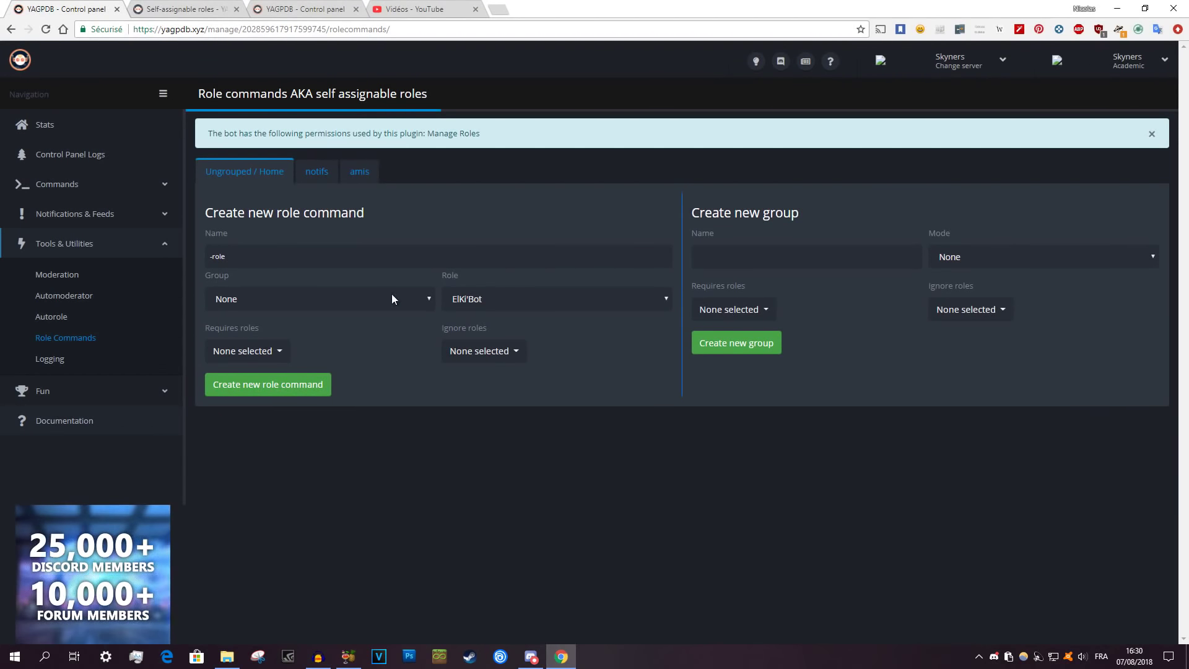
{"action": "left_click", "coordinate": [362, 177]}
{"action": "scroll", "coordinate": [573, 371], "scroll_direction": "down", "scroll_amount": 3}
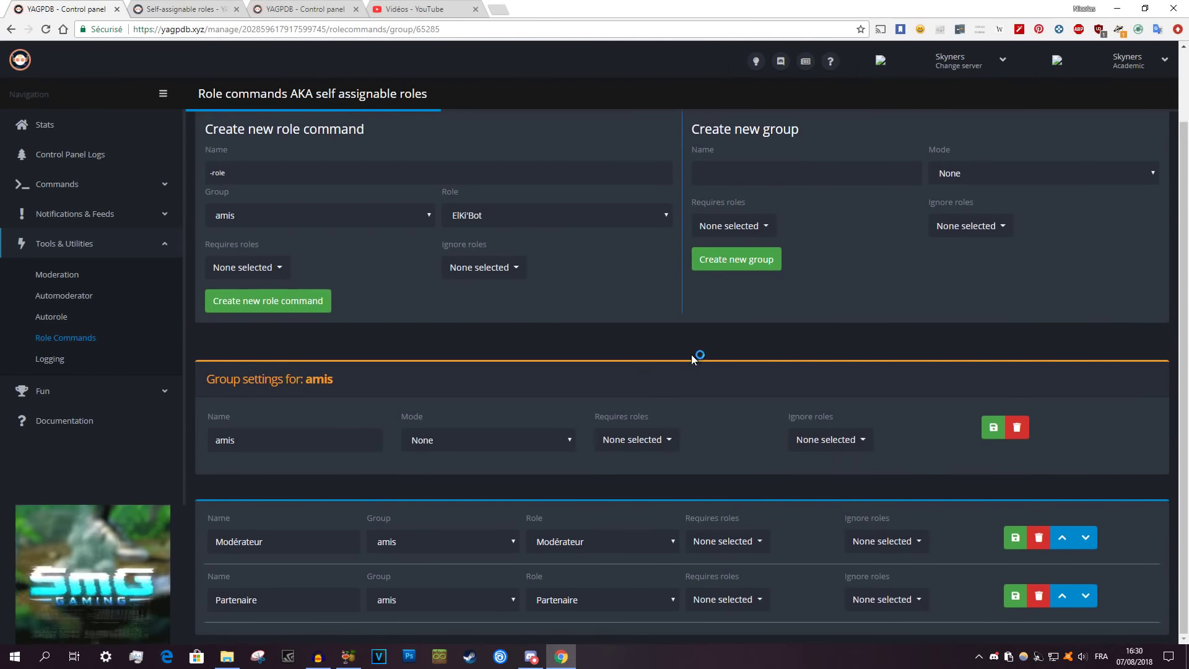
{"action": "left_click", "coordinate": [1039, 537]}
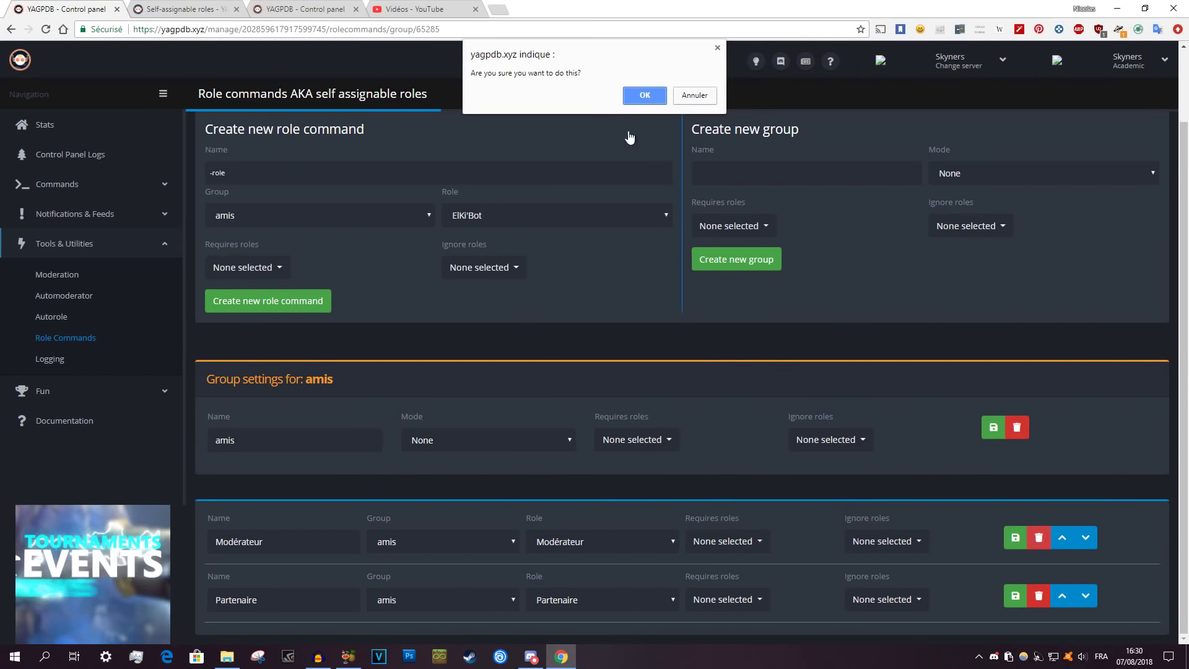
{"action": "left_click", "coordinate": [645, 97]}
{"action": "left_click", "coordinate": [1039, 595]}
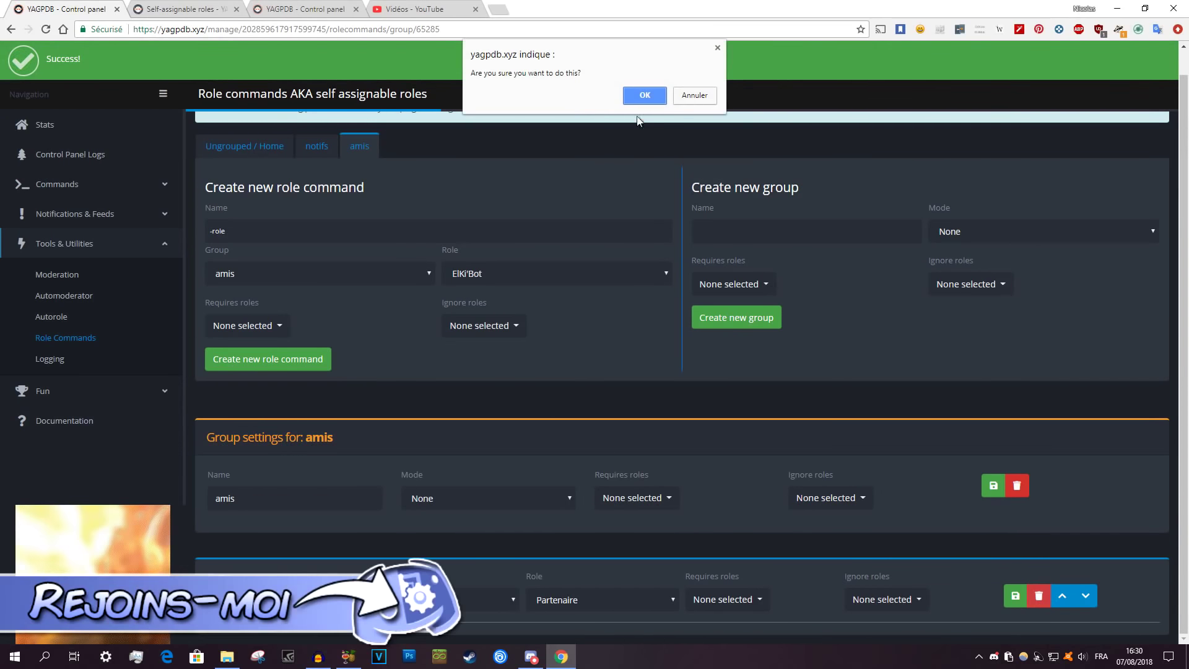
{"action": "left_click", "coordinate": [634, 96]}
Delete the amis role group and return to the ungrouped role commands overview.
{"action": "left_click", "coordinate": [1017, 512]}
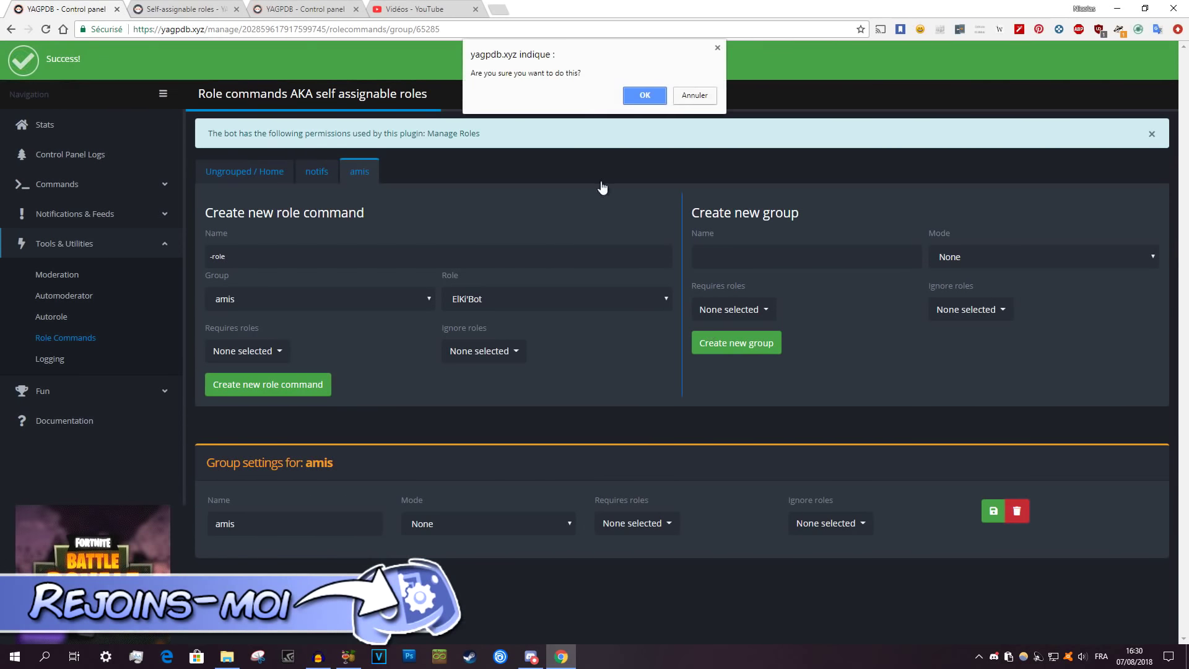
{"action": "left_click", "coordinate": [645, 97]}
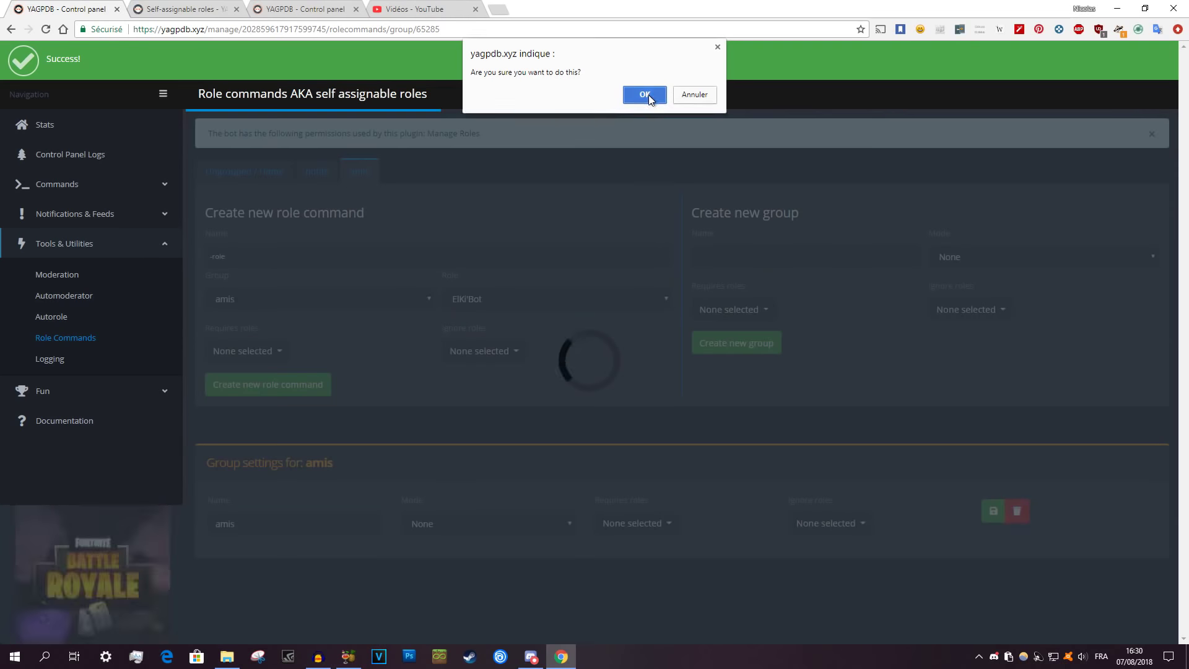
{"action": "left_click", "coordinate": [316, 172]}
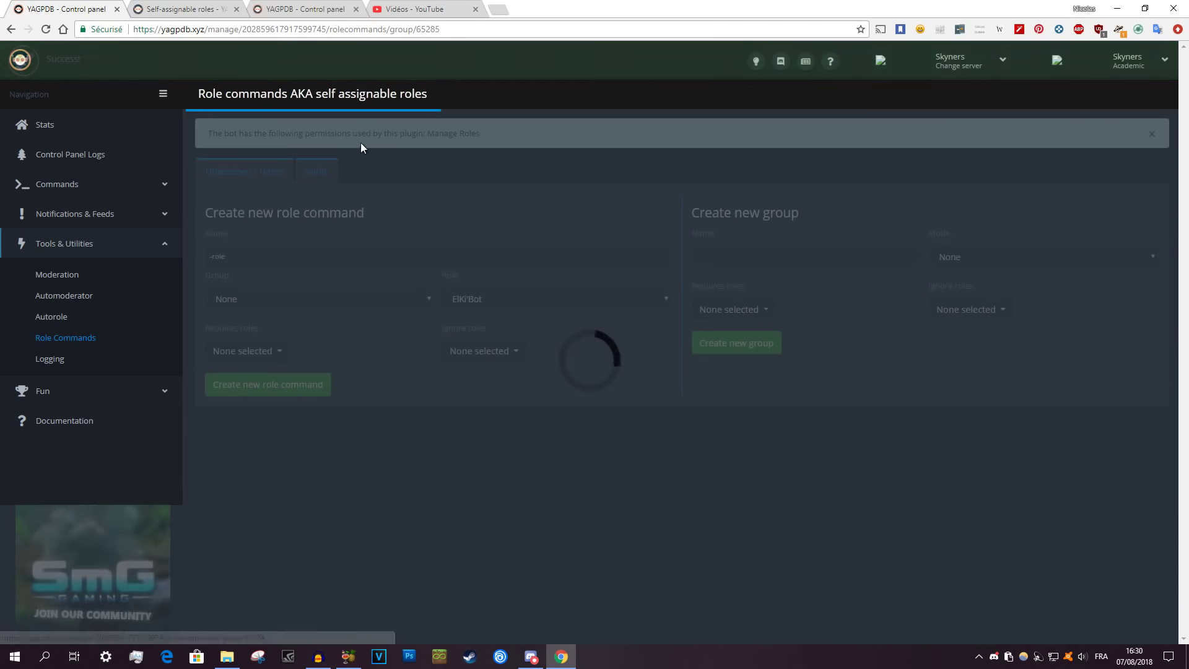
{"action": "left_click", "coordinate": [229, 176]}
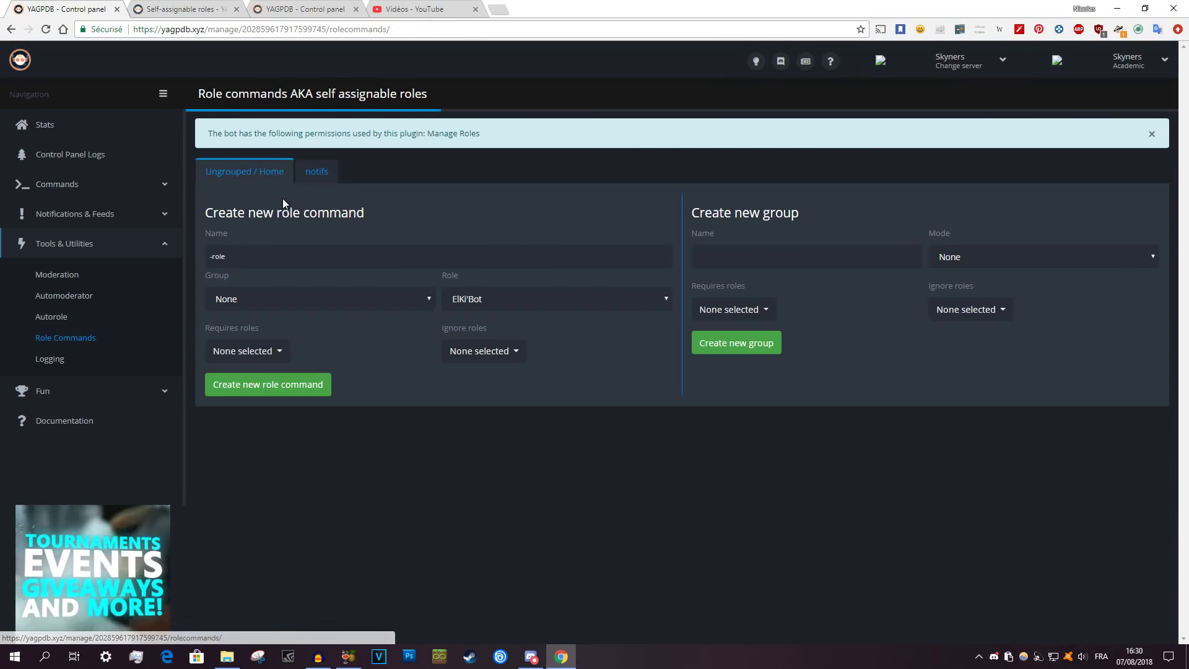